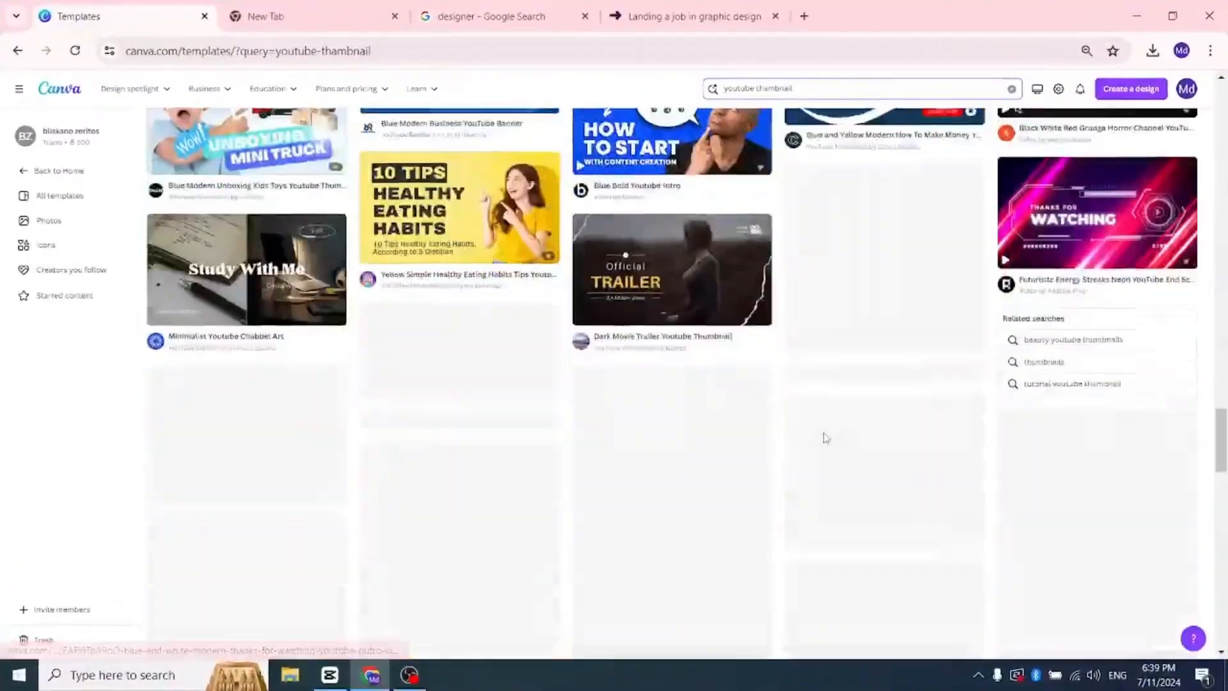
pyautogui.scroll(-10, 825, 438)
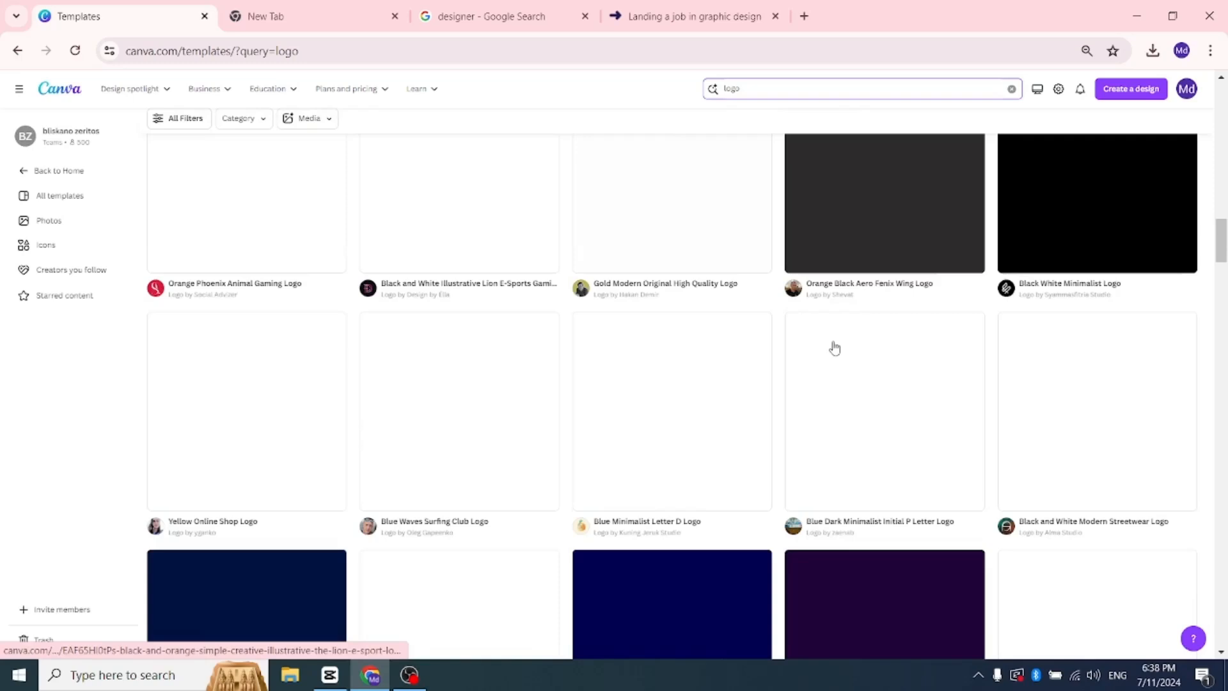
pyautogui.scroll(-4, 831, 345)
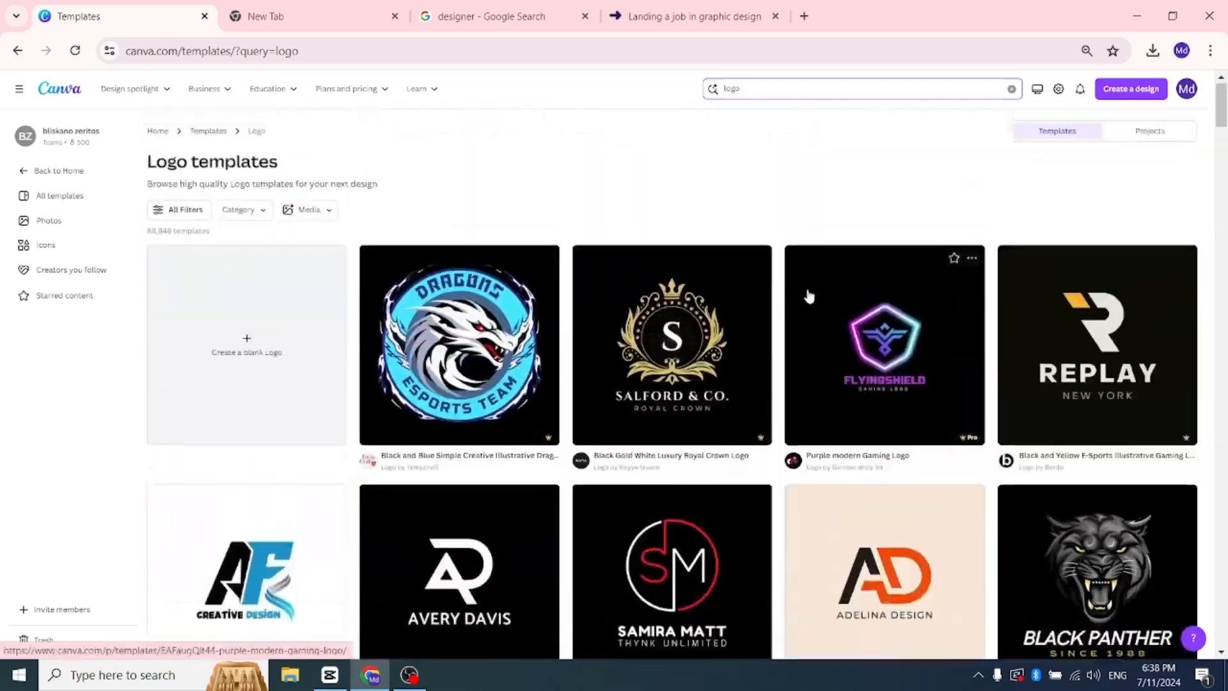
pyautogui.scroll(-8, 809, 296)
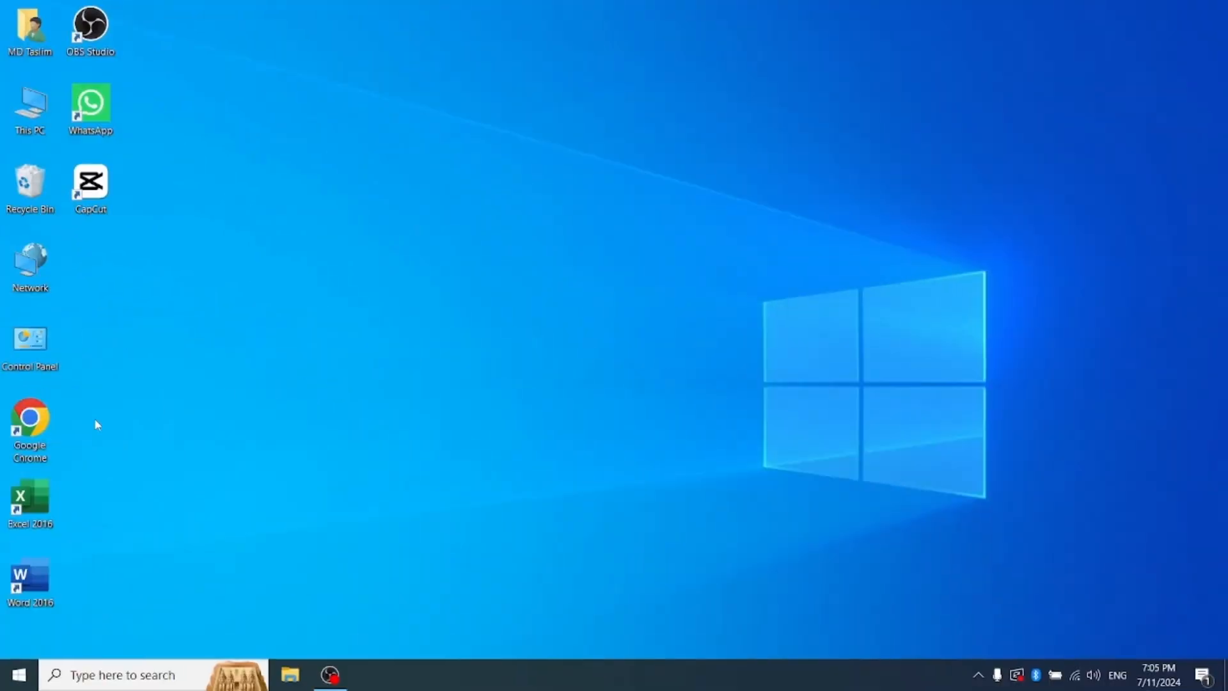
# Step: Launch Google Chrome with the profile that has the purple initials avatar and load canva.com
pyautogui.doubleClick(30, 419)
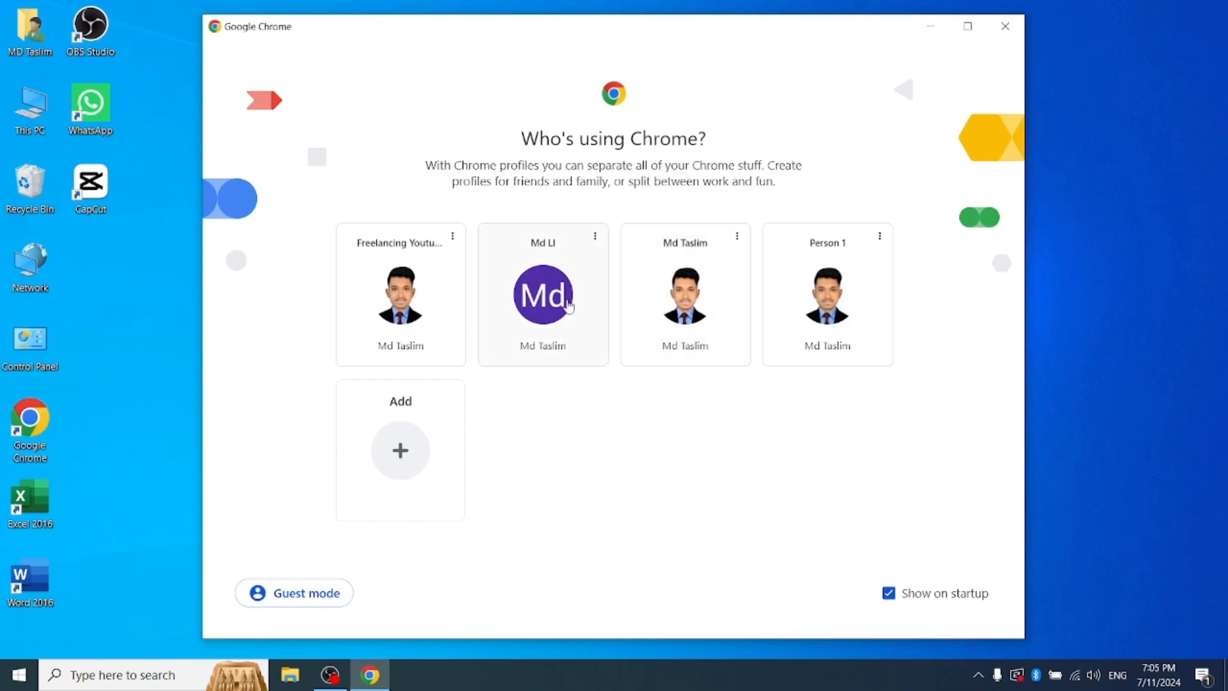
pyautogui.click(569, 306)
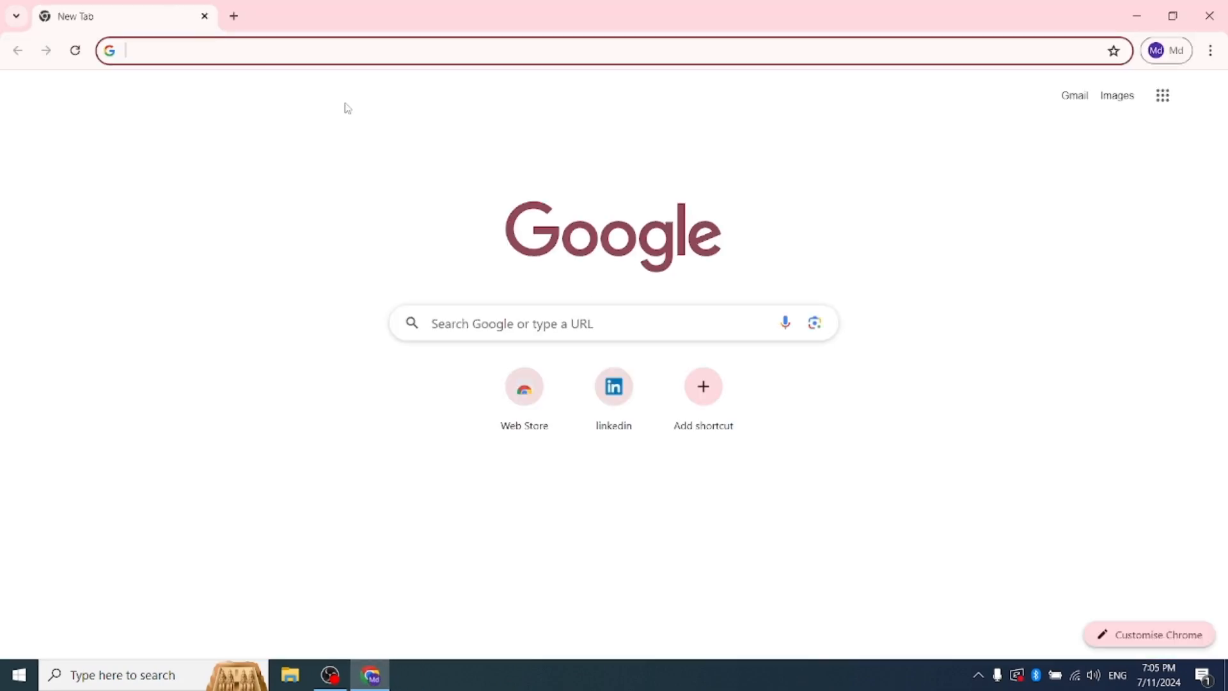
pyautogui.click(377, 51)
pyautogui.click(187, 85)
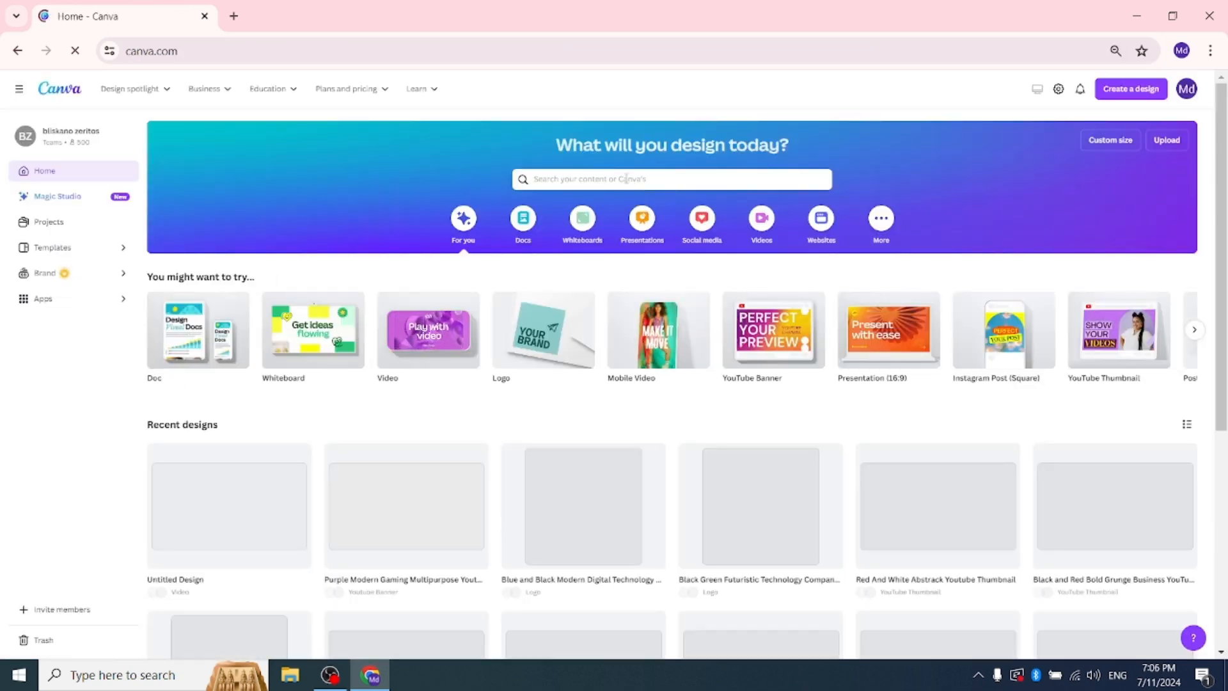
# Step: Search the Canva templates for "logo" and choose the suggested search "gaming logos"
pyautogui.click(596, 177)
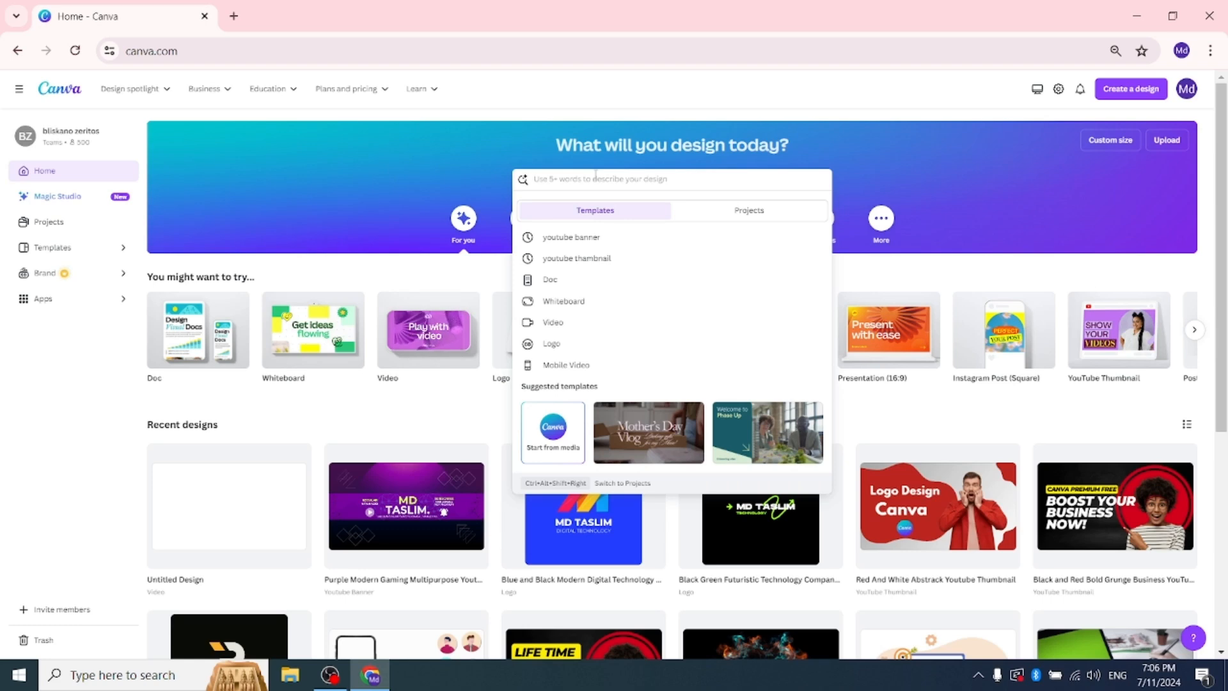
pyautogui.write('logo')
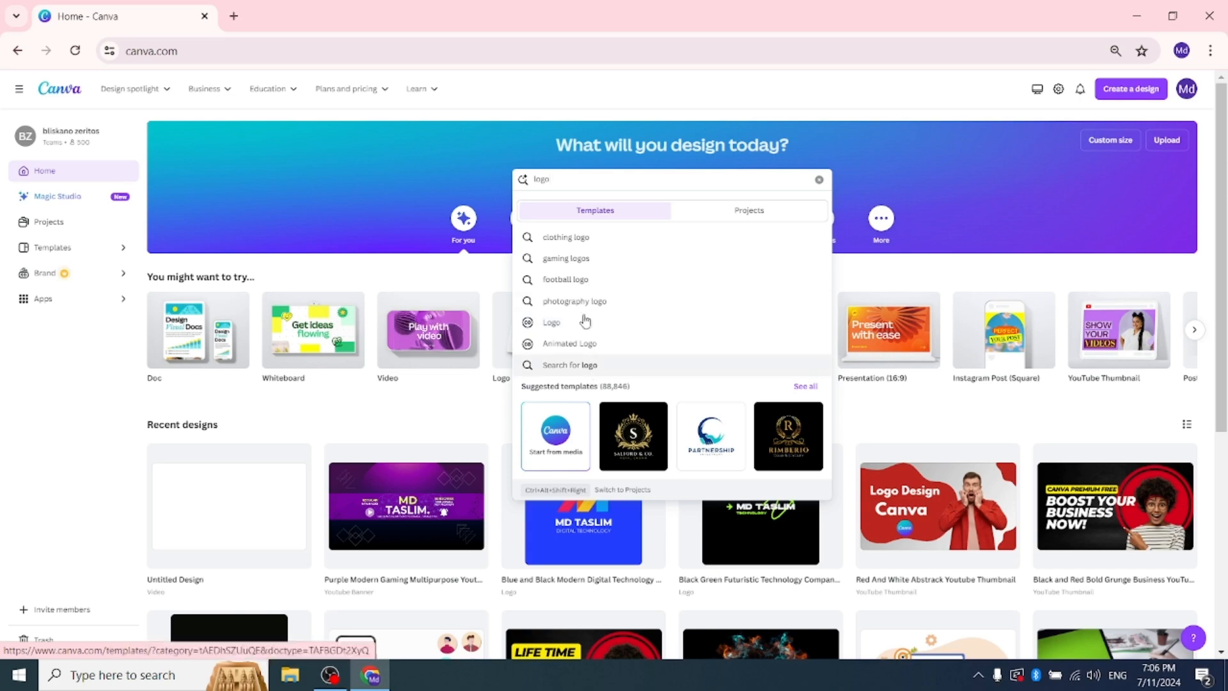
pyautogui.click(583, 260)
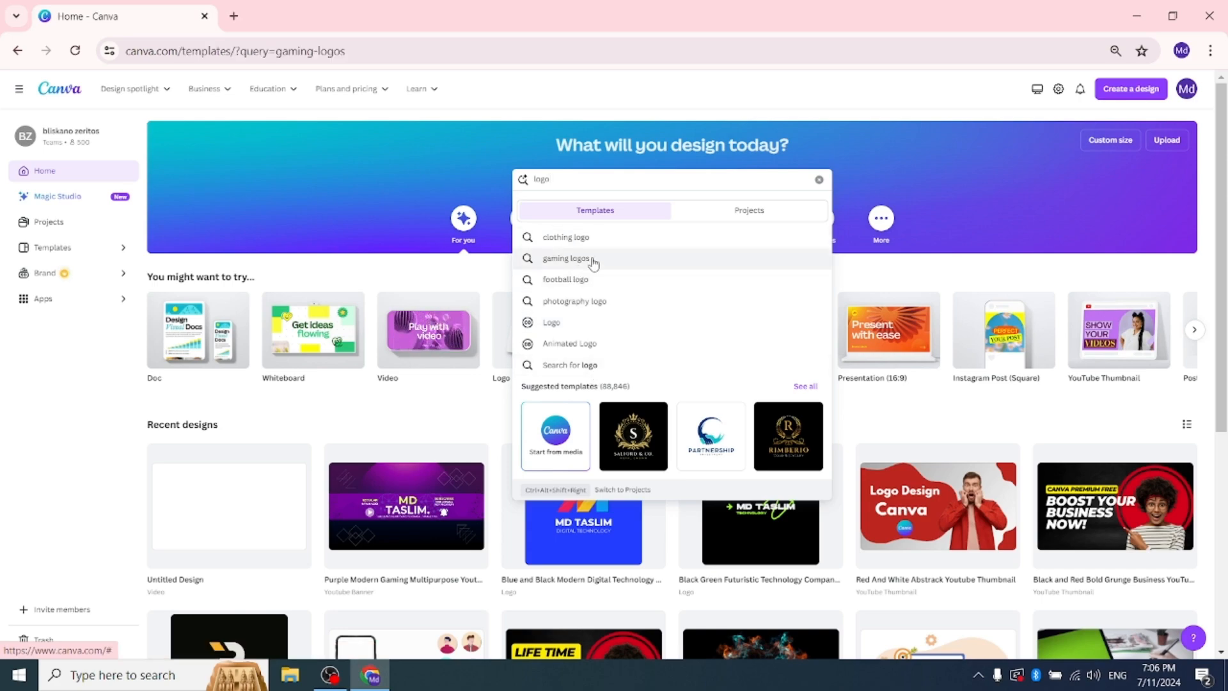
# Step: Browse the gaming logo templates and compare their designs for one suited to customising
pyautogui.scroll(-3, 640, 312)
pyautogui.scroll(-6, 703, 383)
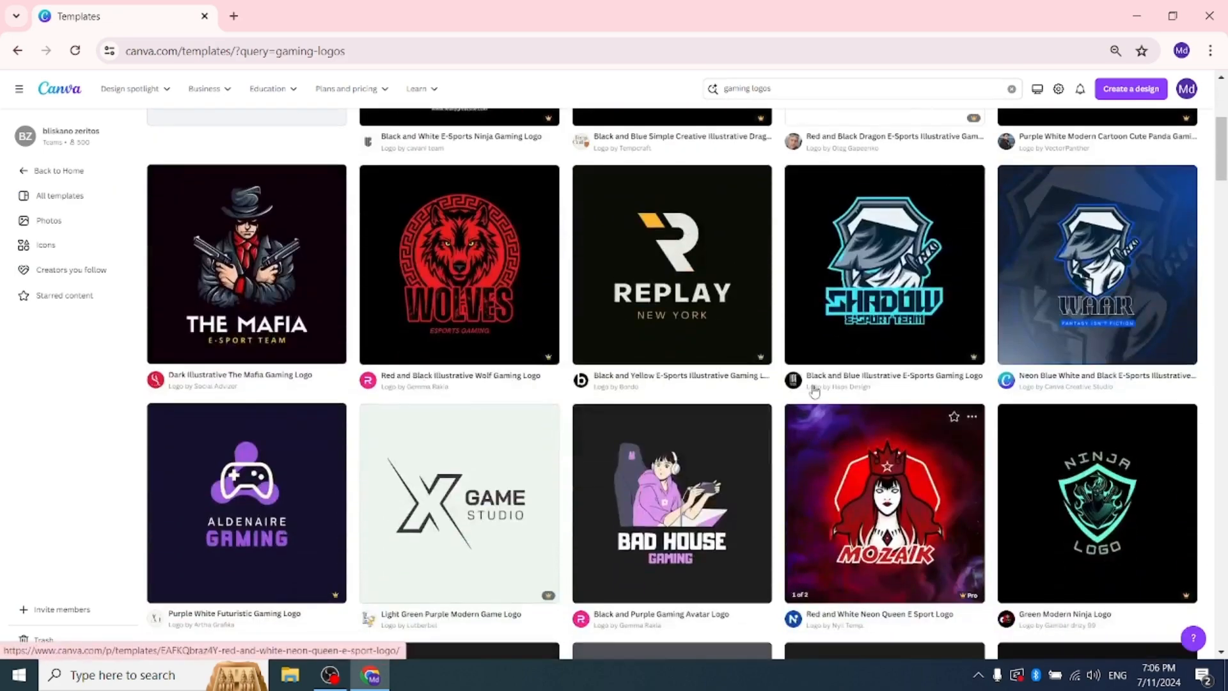
pyautogui.scroll(-9, 710, 392)
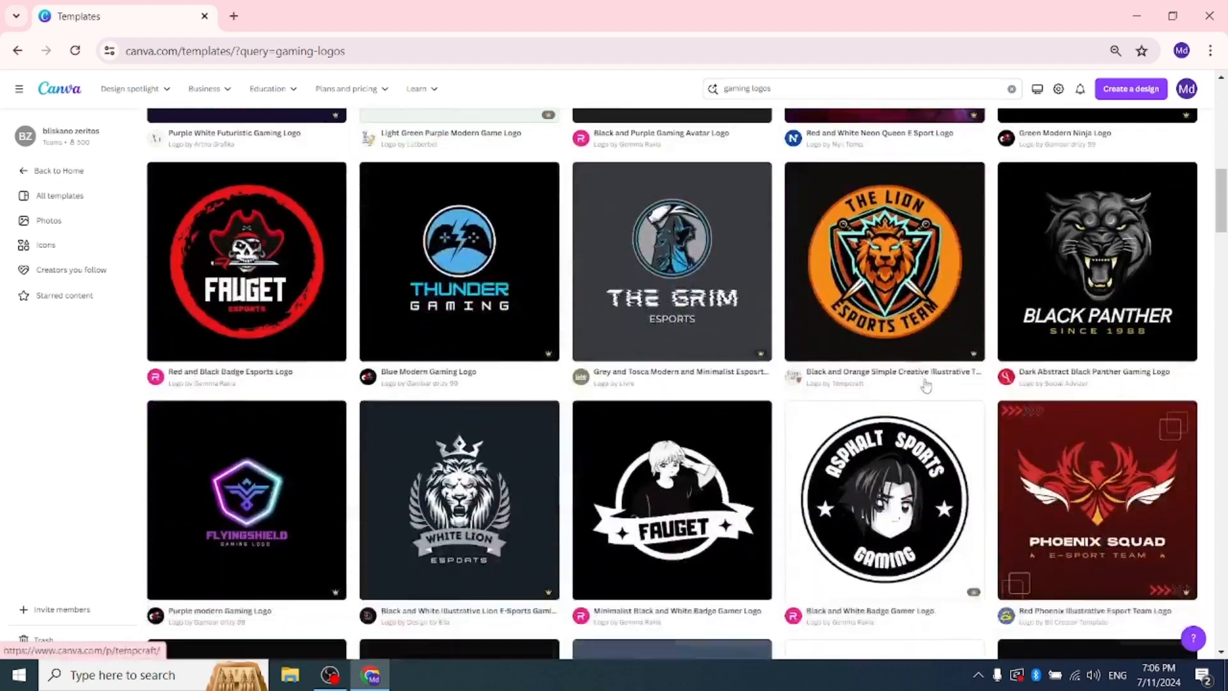
pyautogui.scroll(3, 673, 199)
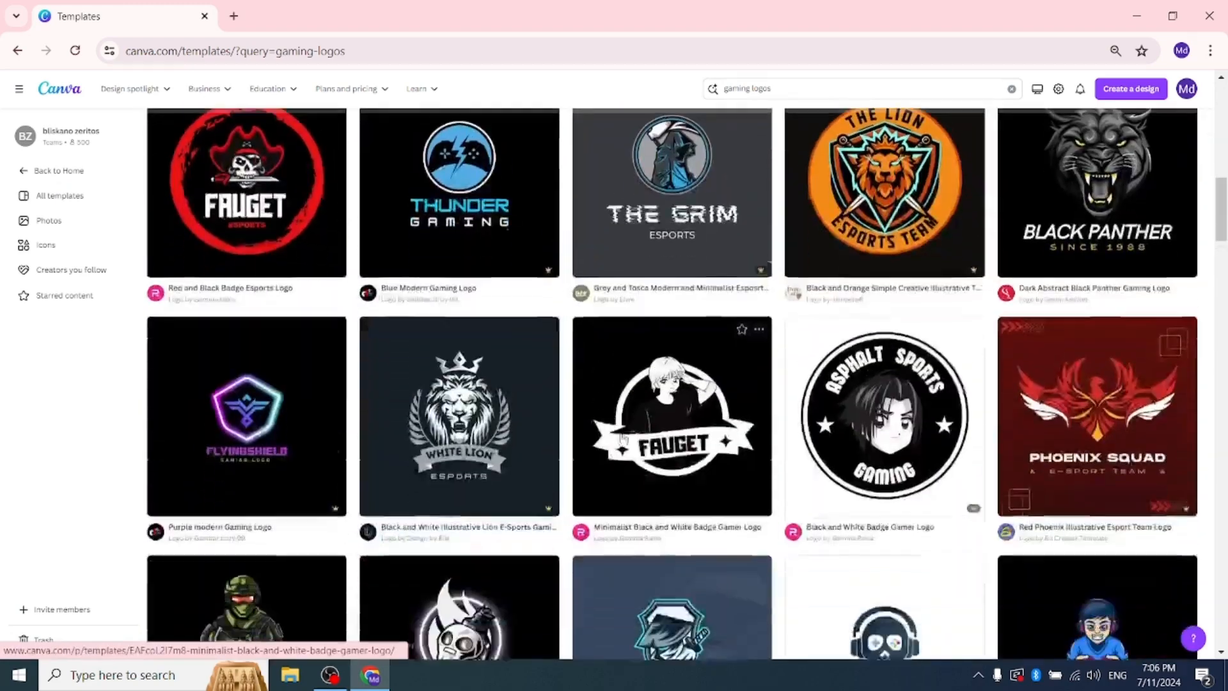
pyautogui.scroll(2, 678, 396)
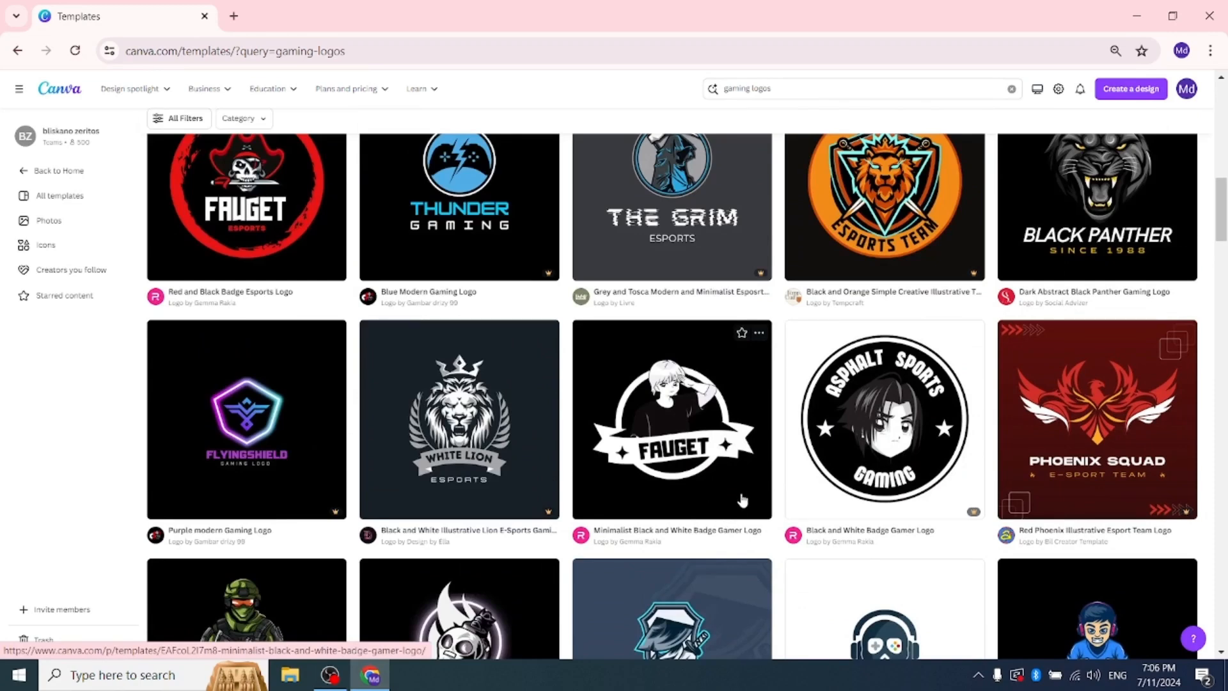
pyautogui.scroll(-2, 832, 486)
pyautogui.moveTo(974, 435)
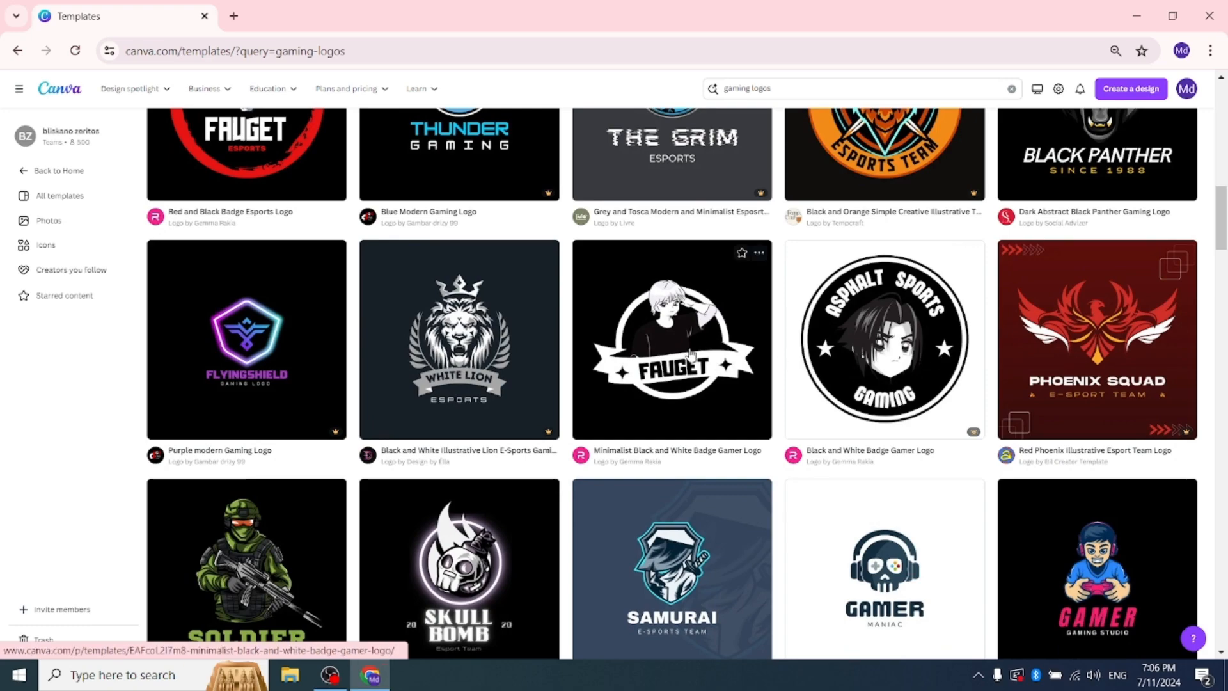
pyautogui.scroll(-5, 646, 362)
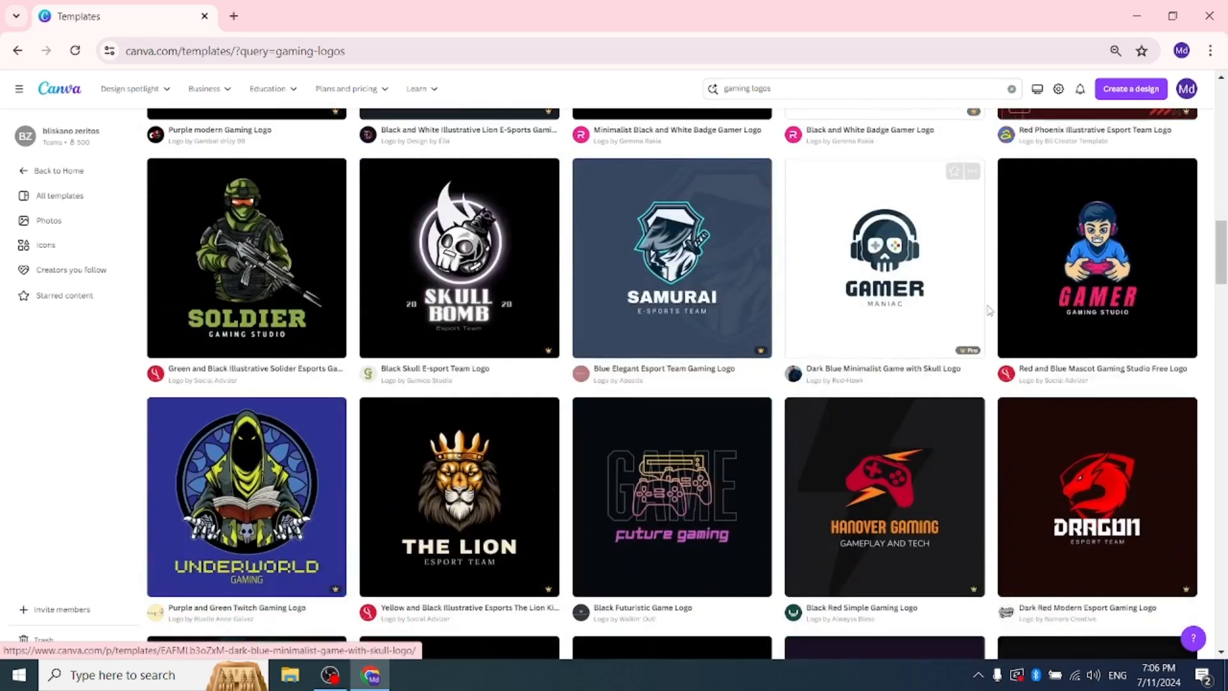
pyautogui.scroll(15, 918, 327)
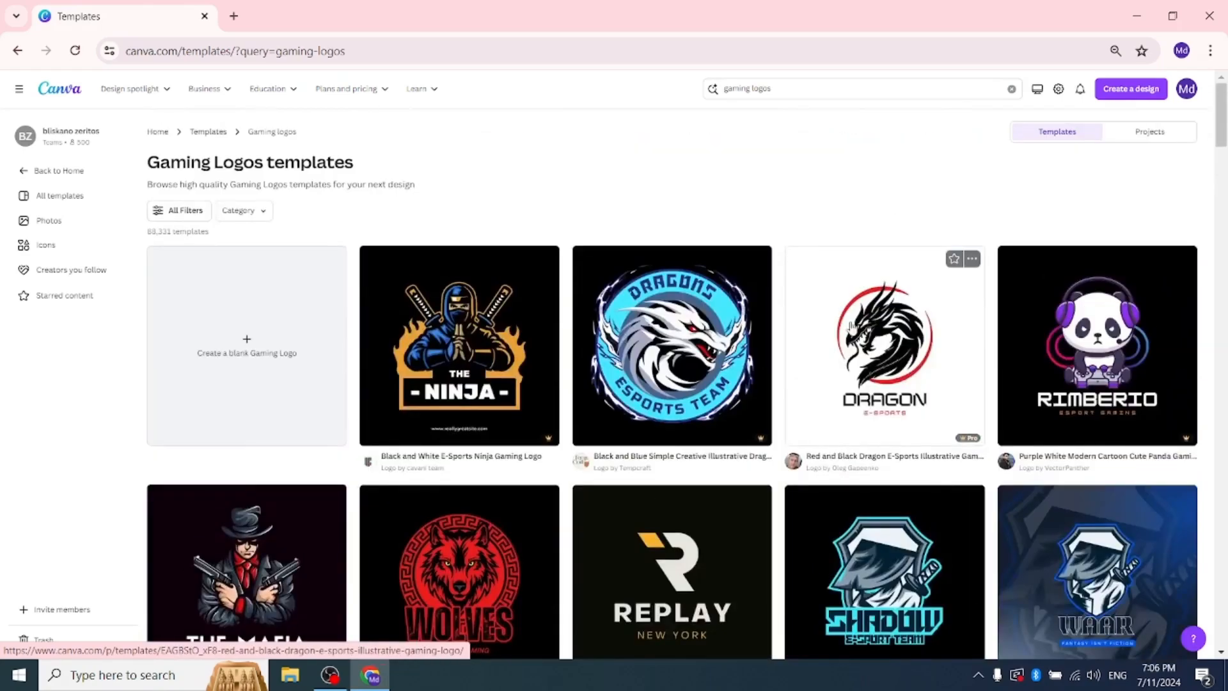
pyautogui.scroll(-4, 689, 360)
pyautogui.scroll(3, 689, 360)
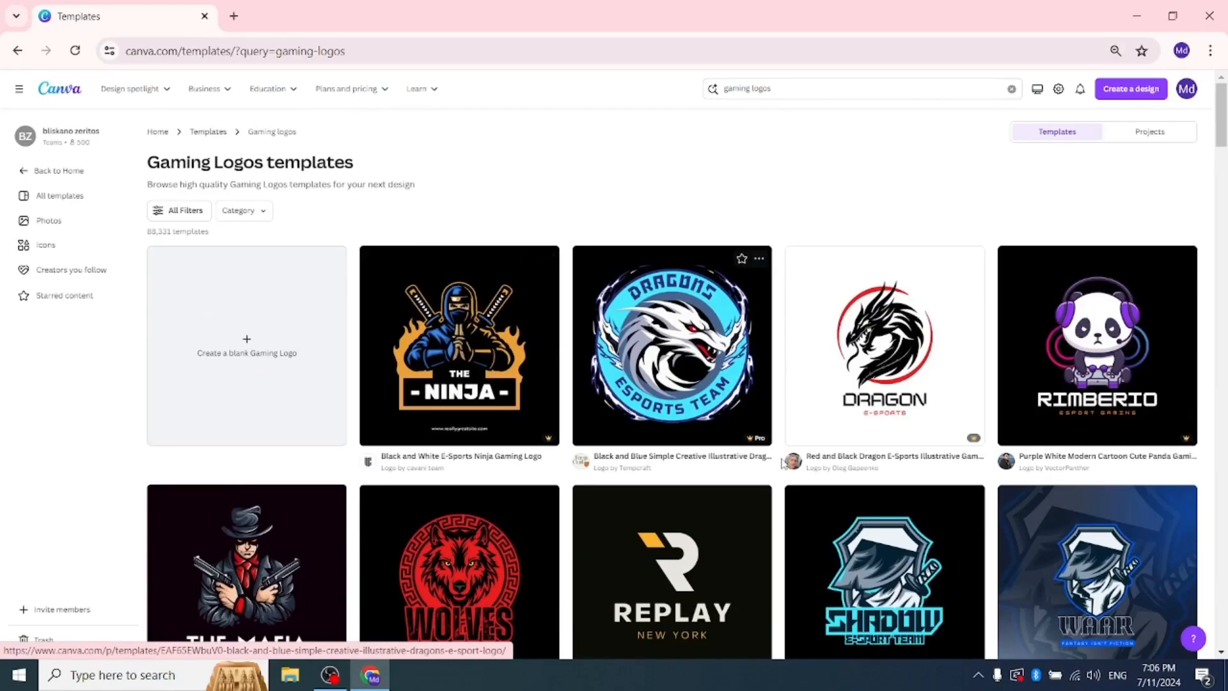
pyautogui.scroll(-4, 824, 397)
pyautogui.scroll(4, 903, 288)
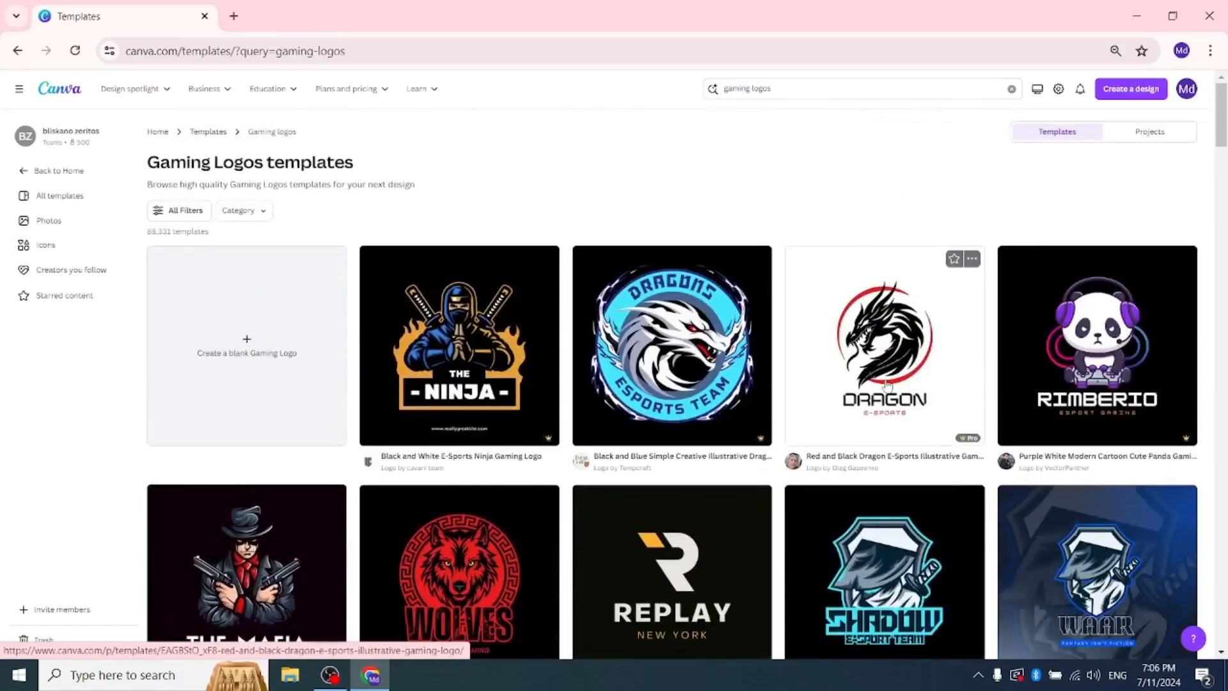
pyautogui.scroll(-4, 601, 377)
pyautogui.scroll(2, 627, 400)
pyautogui.scroll(-5, 768, 410)
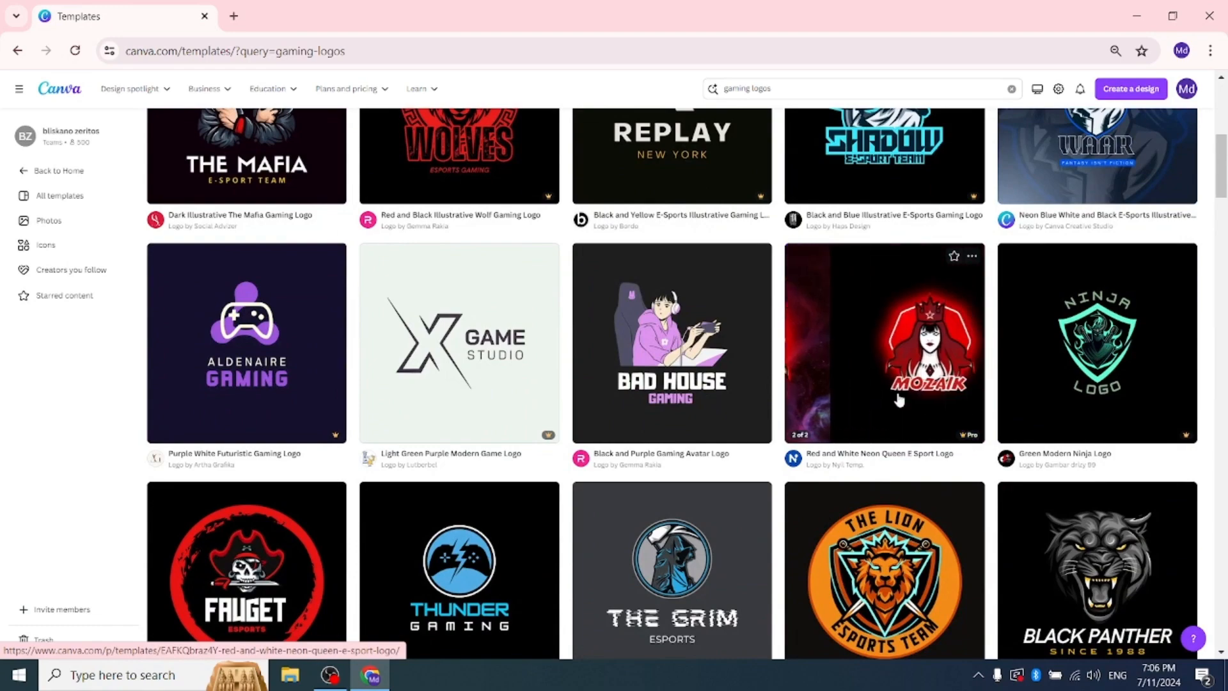
# Step: Open the Red and White Neon Queen E Sport Logo template for customising and replace its MOZAIK text with the brand owner's full name
pyautogui.click(839, 408)
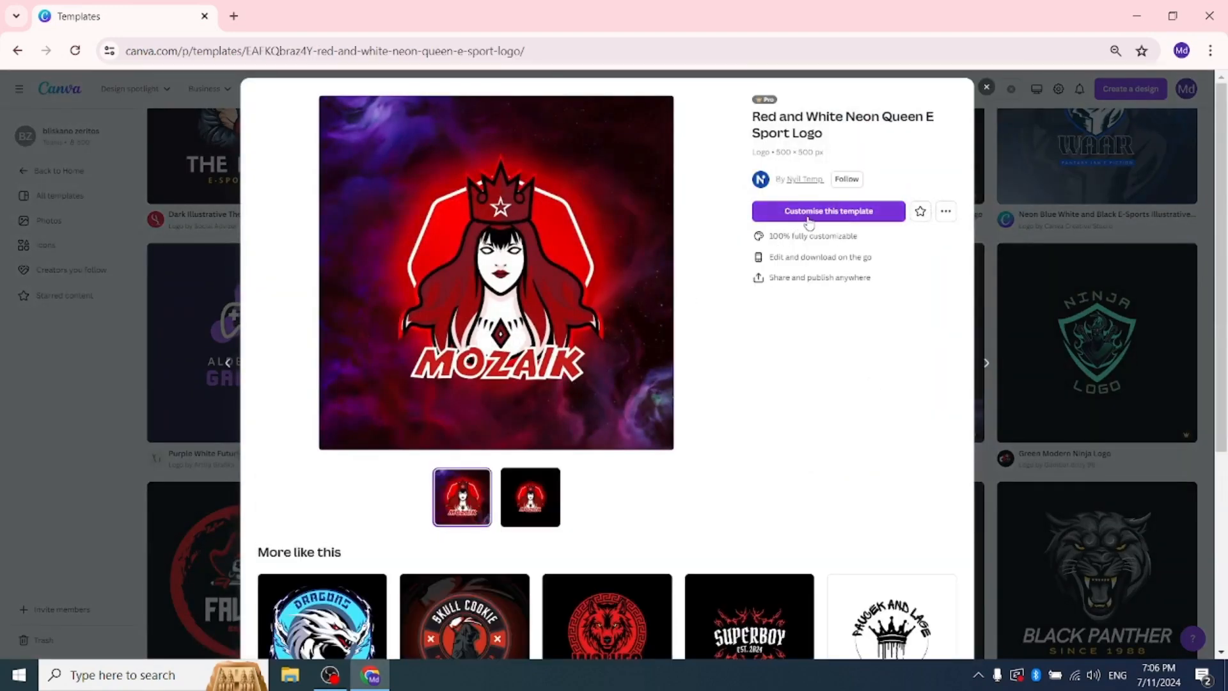
pyautogui.click(812, 207)
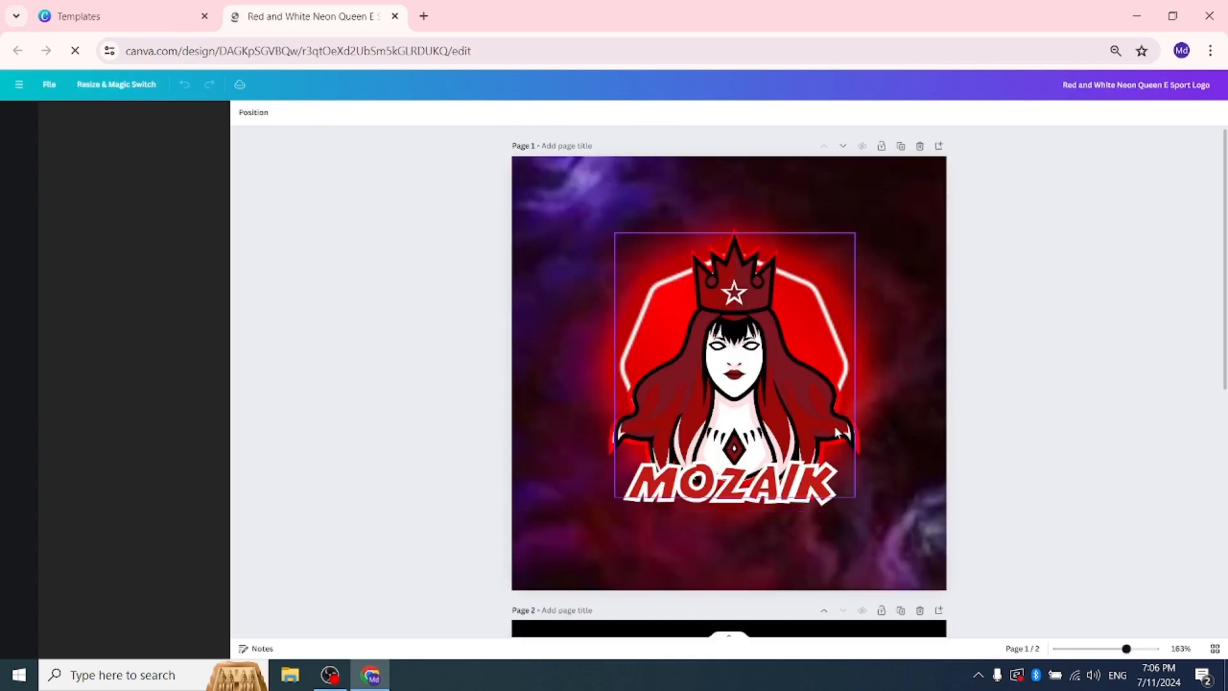
pyautogui.click(832, 488)
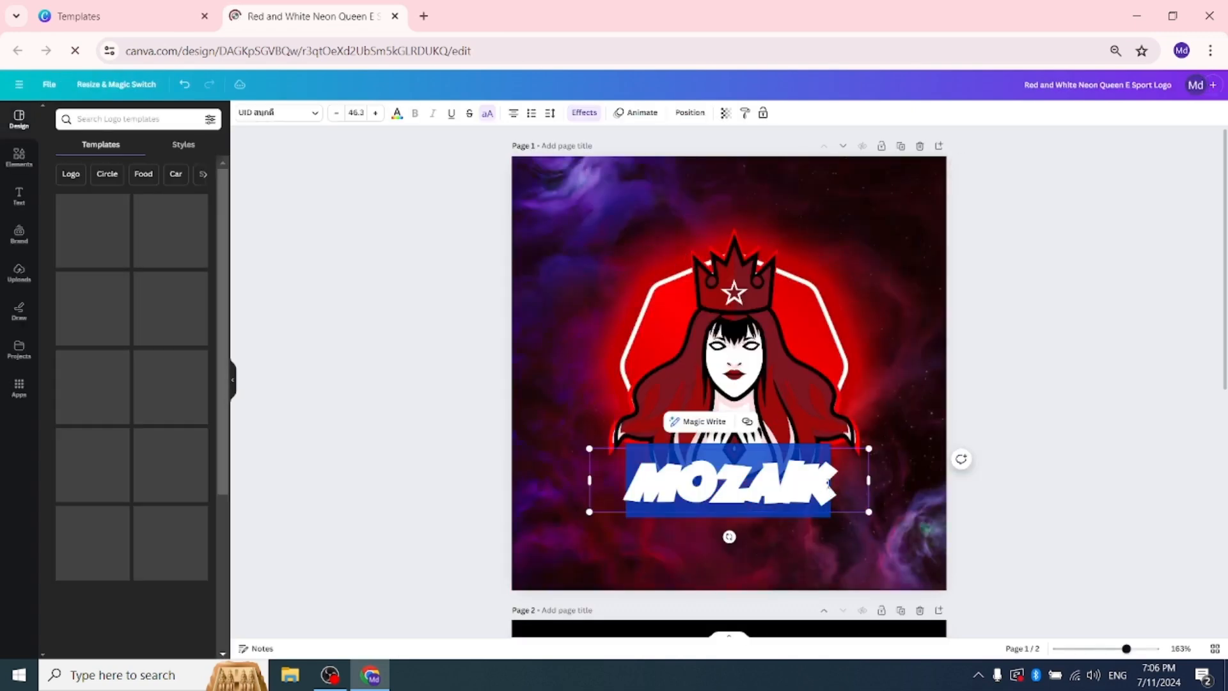
pyautogui.click(834, 478)
pyautogui.press('BackSpace')
pyautogui.press('BackSpace')
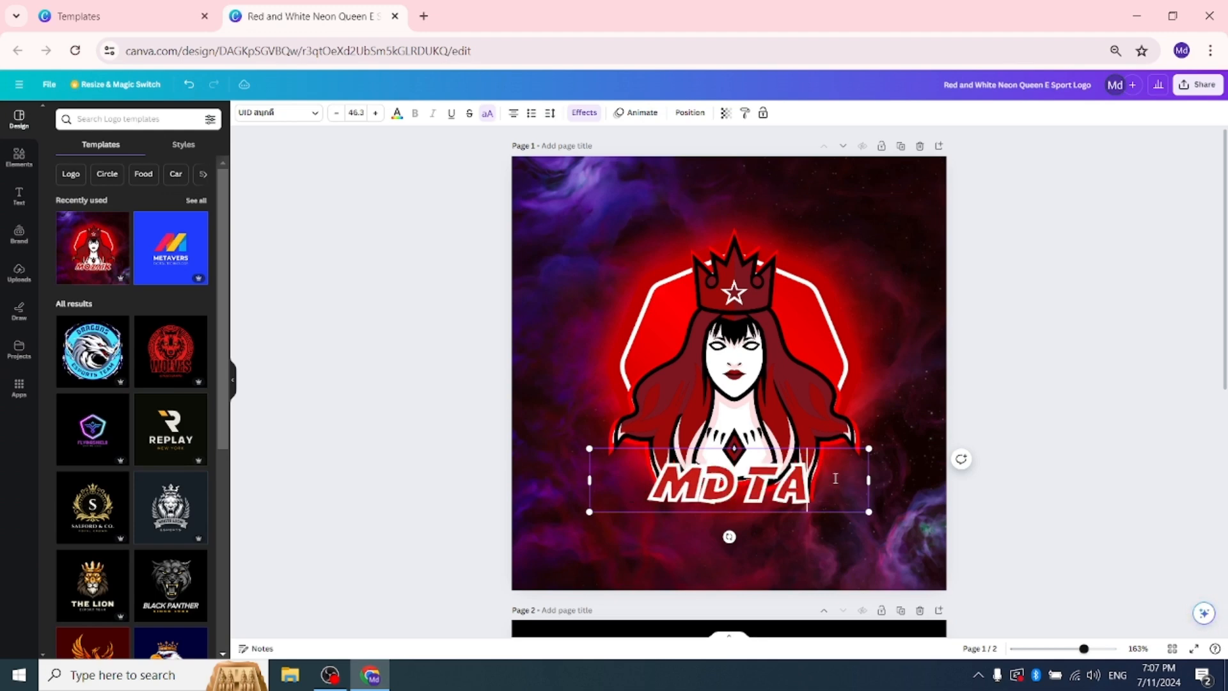
pyautogui.write('SLIM')
pyautogui.click(1010, 453)
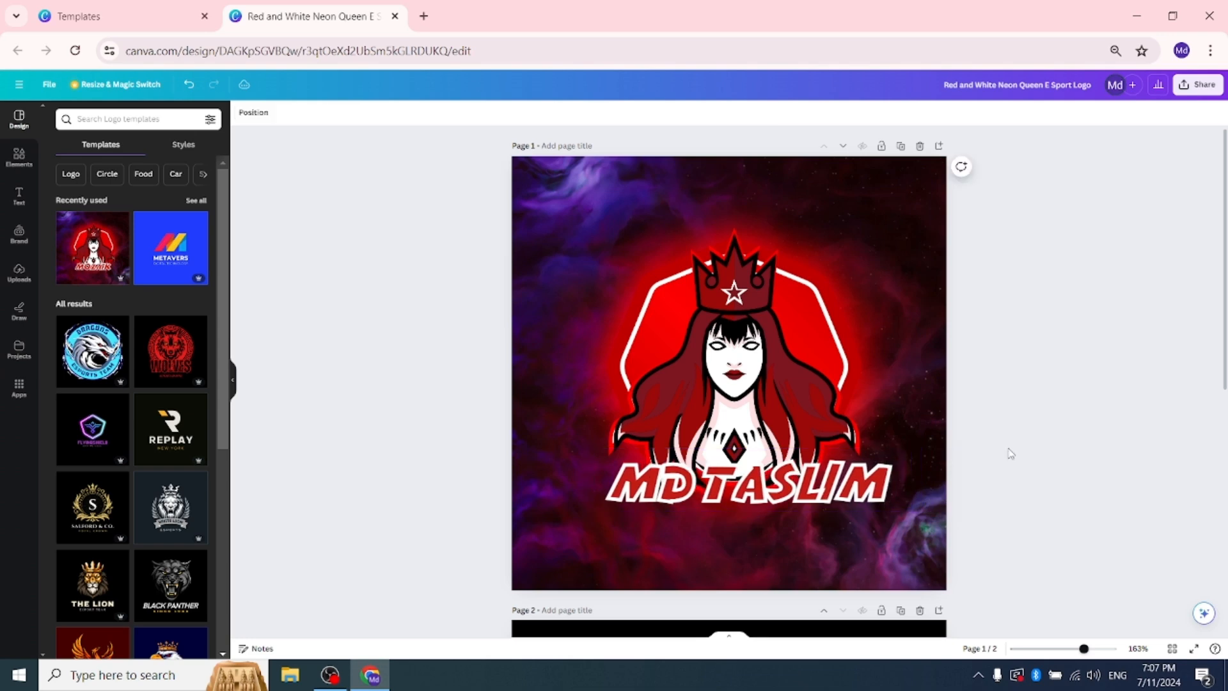
# Step: Shrink the name text to size 43.5 and shift the queen illustration and its red glow slightly upward, keeping the two aligned
pyautogui.click(820, 487)
pyautogui.moveTo(589, 445); pyautogui.dragTo(611, 425)
pyautogui.moveTo(723, 355); pyautogui.dragTo(597, 333)
pyautogui.moveTo(793, 367); pyautogui.dragTo(774, 350)
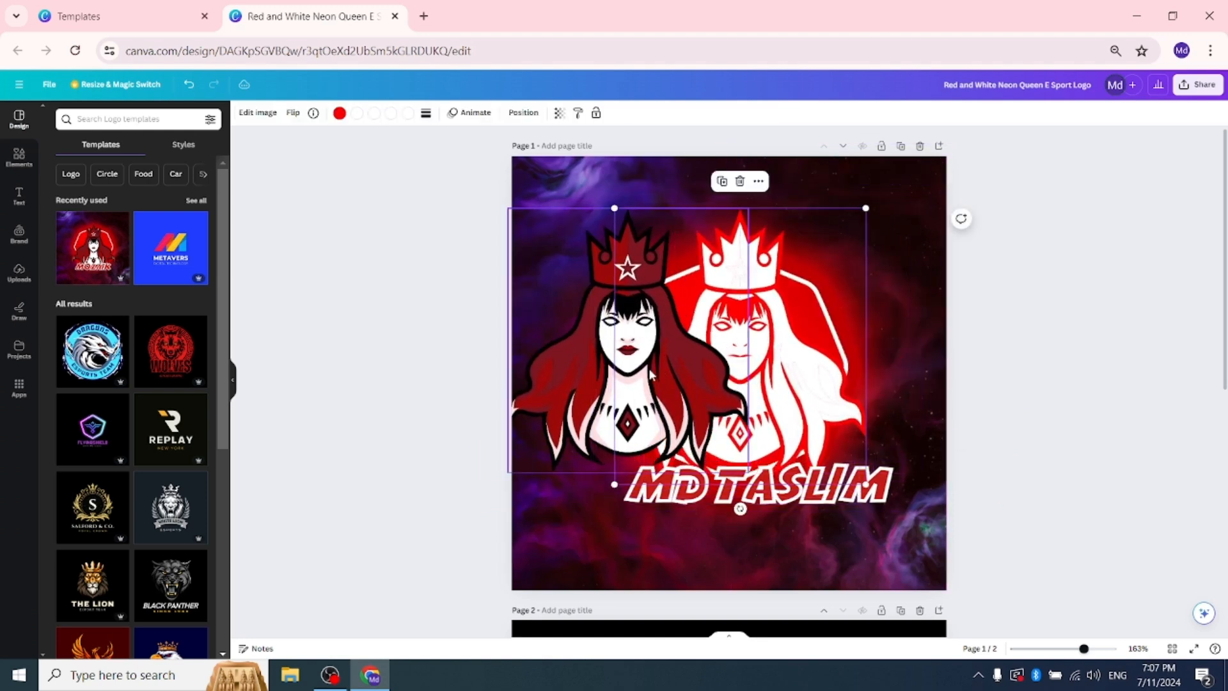
pyautogui.moveTo(612, 377); pyautogui.dragTo(722, 373)
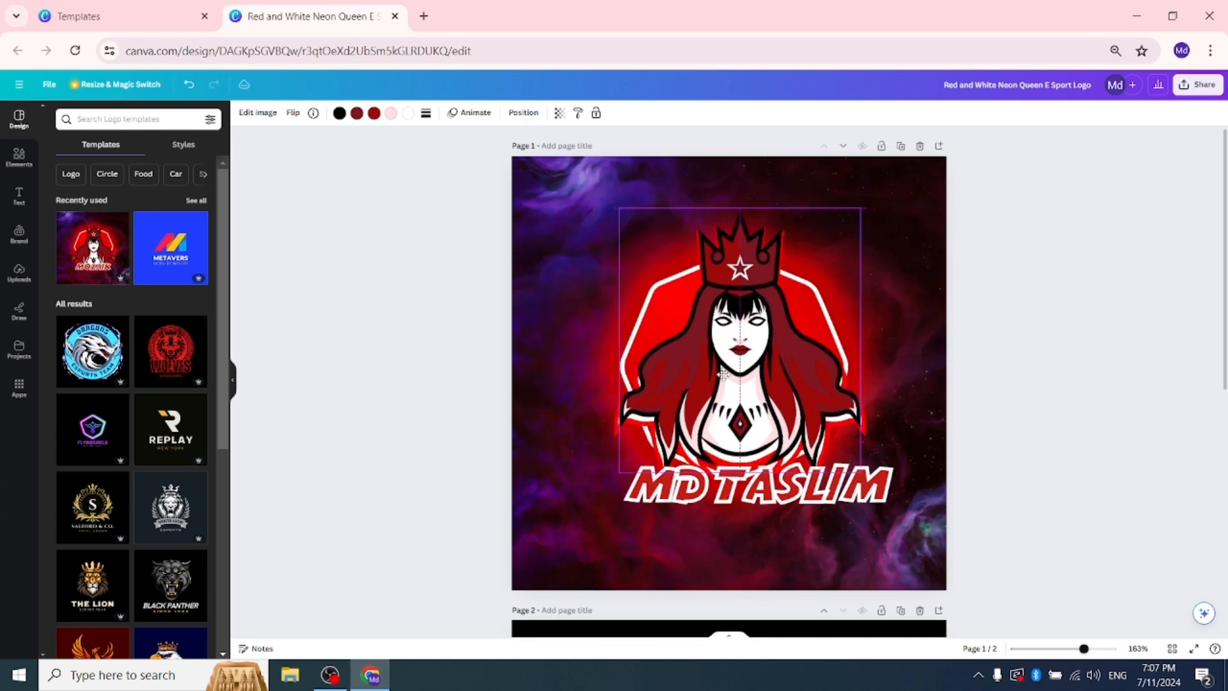
pyautogui.click(1039, 329)
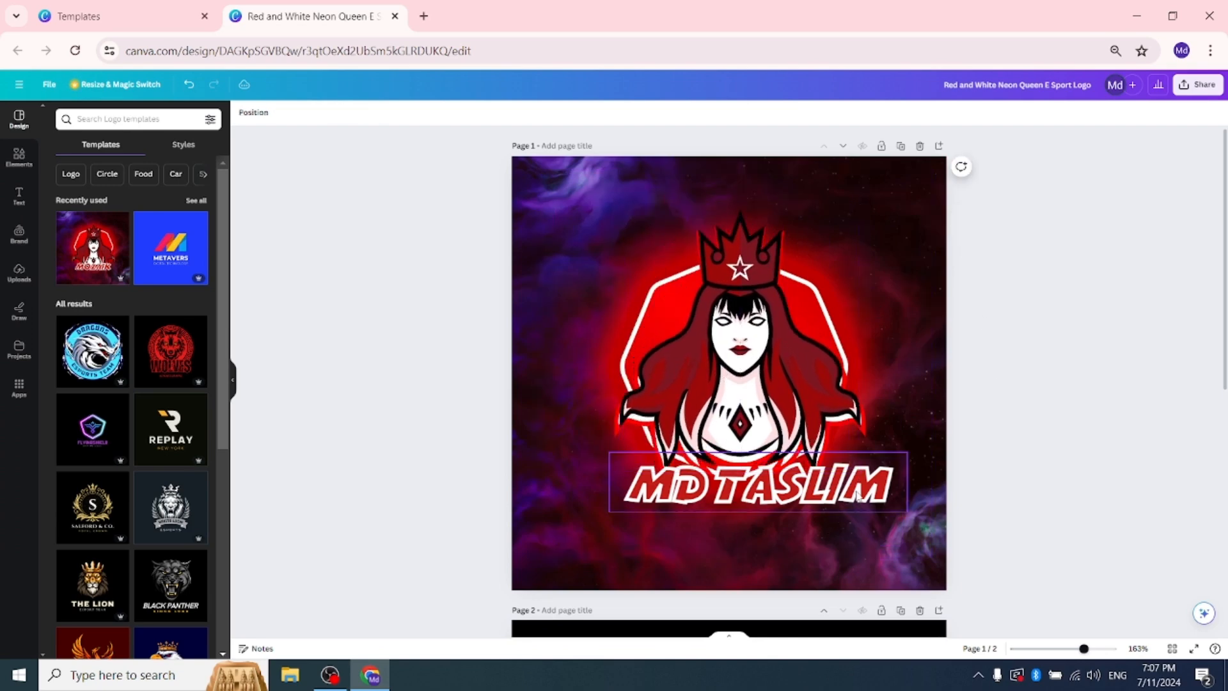
# Step: Move the name text slightly lower and centre it beneath the queen illustration
pyautogui.moveTo(858, 495); pyautogui.dragTo(840, 510)
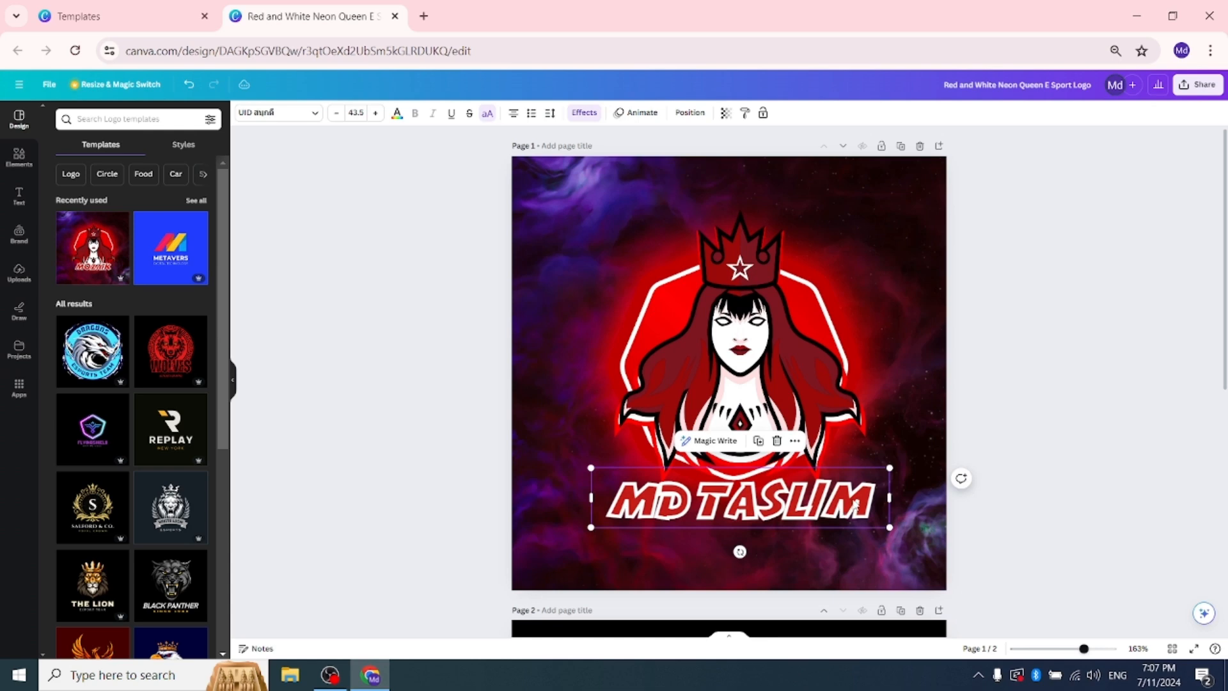
pyautogui.doubleClick(881, 505)
pyautogui.click(994, 462)
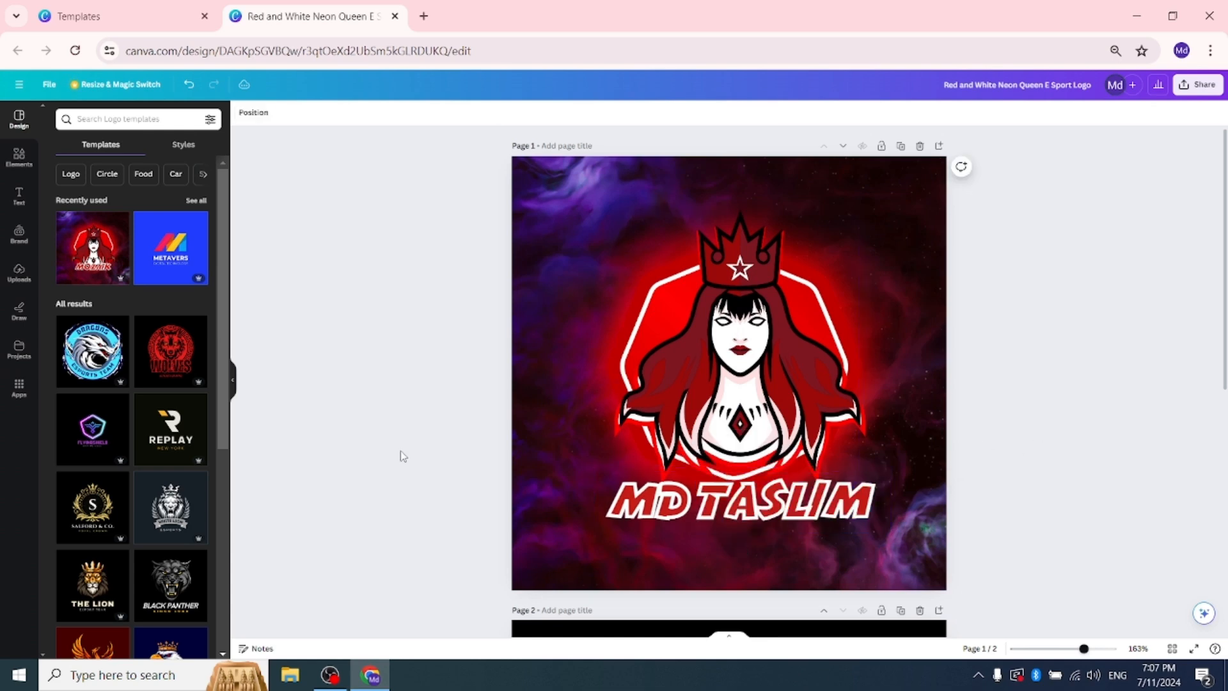
# Step: Return to the gaming logo templates and open the Black Skull E-sport Team Logo template for customising
pyautogui.click(151, 7)
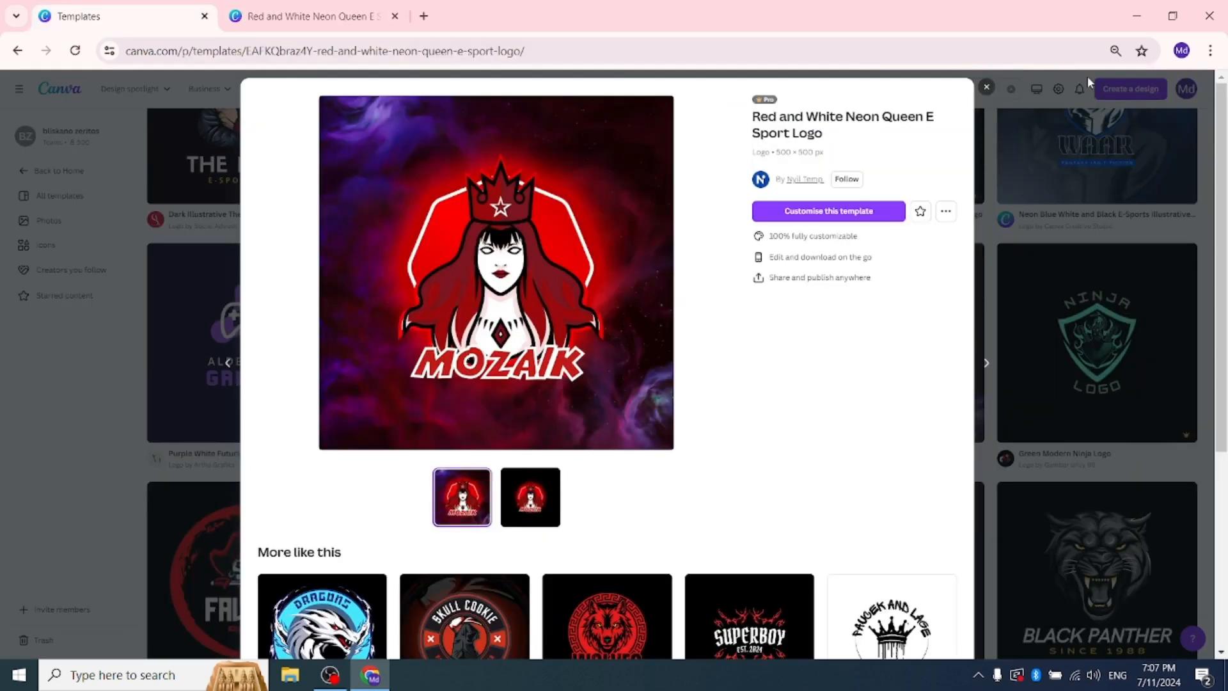
pyautogui.click(987, 87)
pyautogui.scroll(-6, 657, 386)
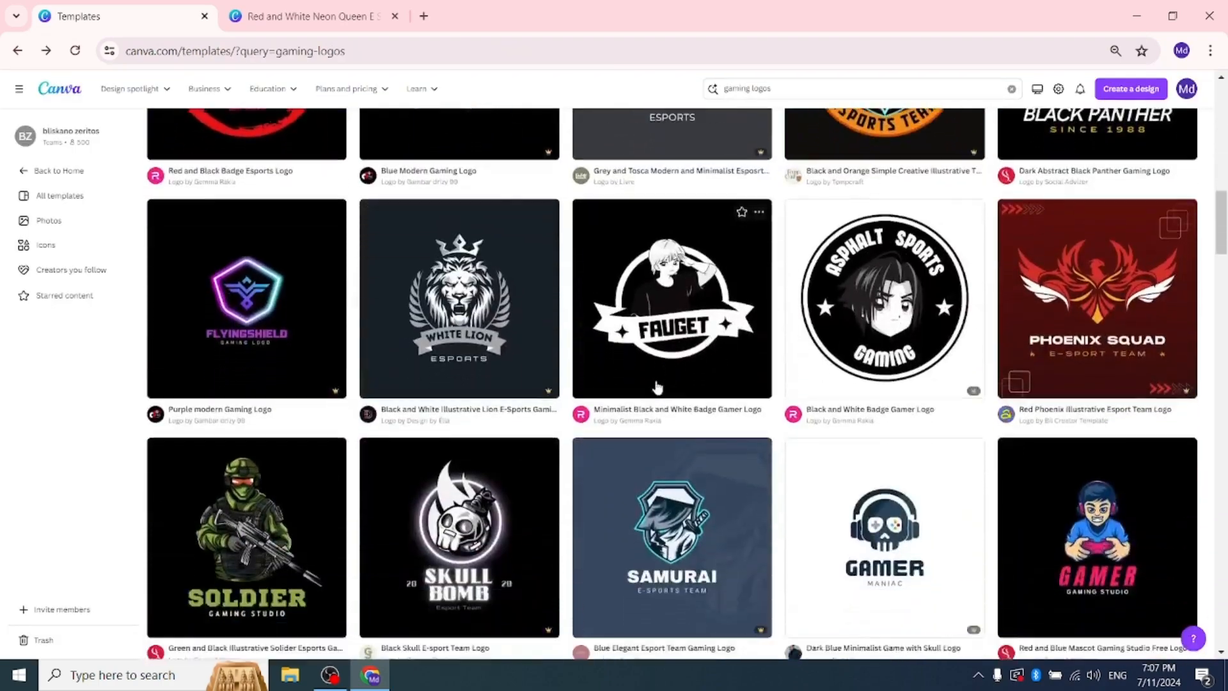
pyautogui.scroll(-4, 657, 387)
pyautogui.click(498, 272)
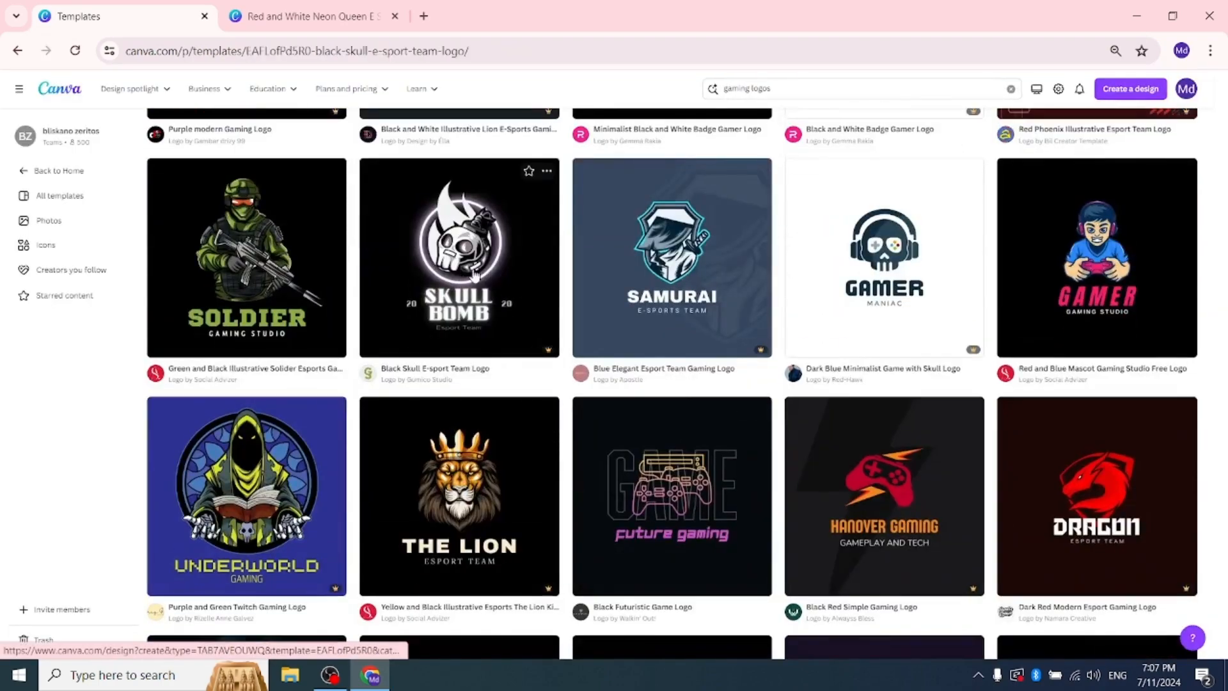
pyautogui.click(831, 189)
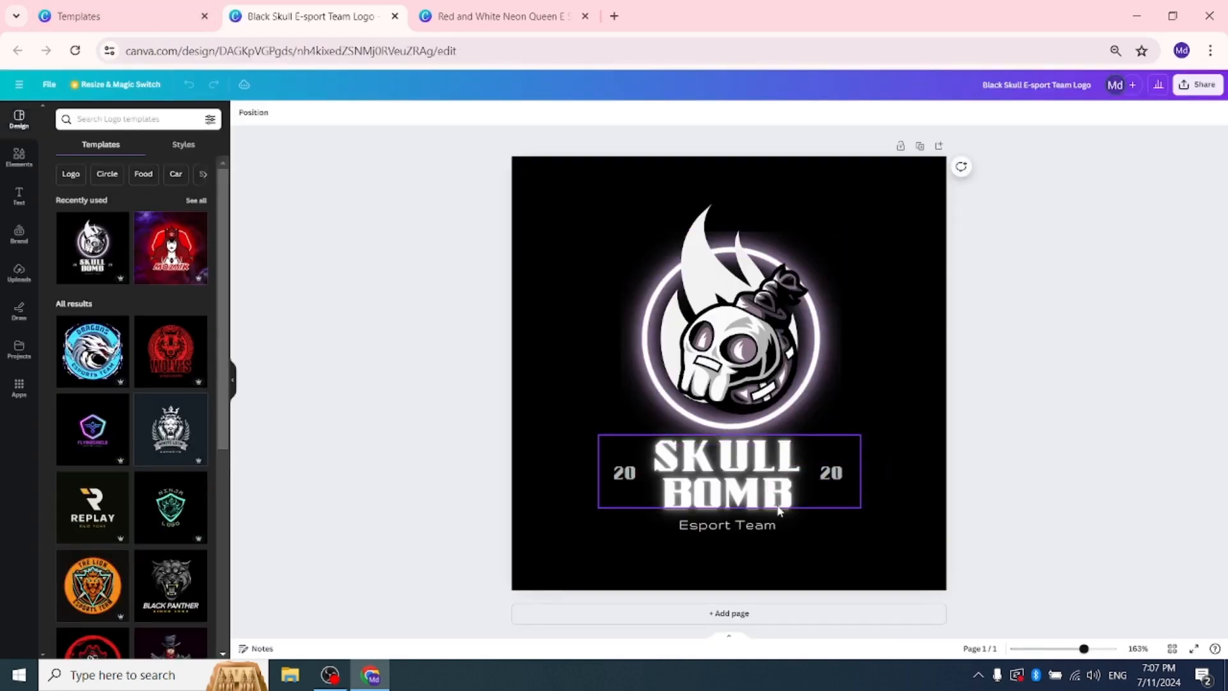
# Step: Replace the SKULL BOMB text beneath the skull with the brand owner's full name
pyautogui.click(797, 490)
pyautogui.doubleClick(797, 490)
pyautogui.press('BackSpace')
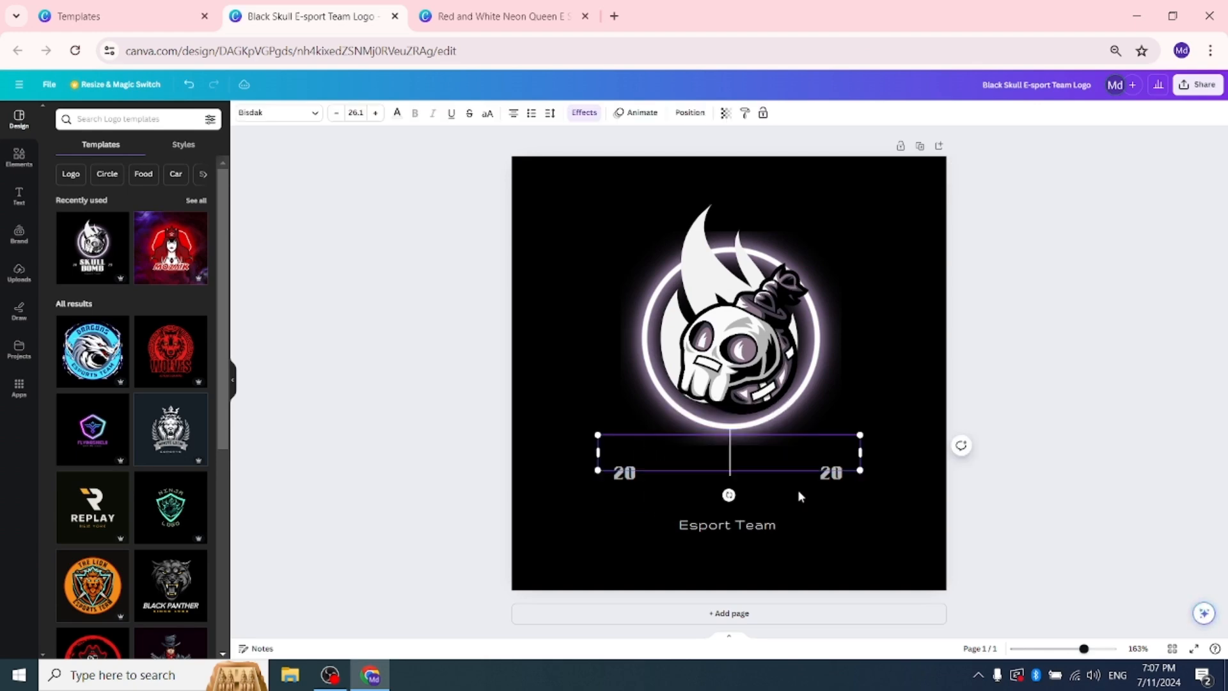
pyautogui.write('MD')
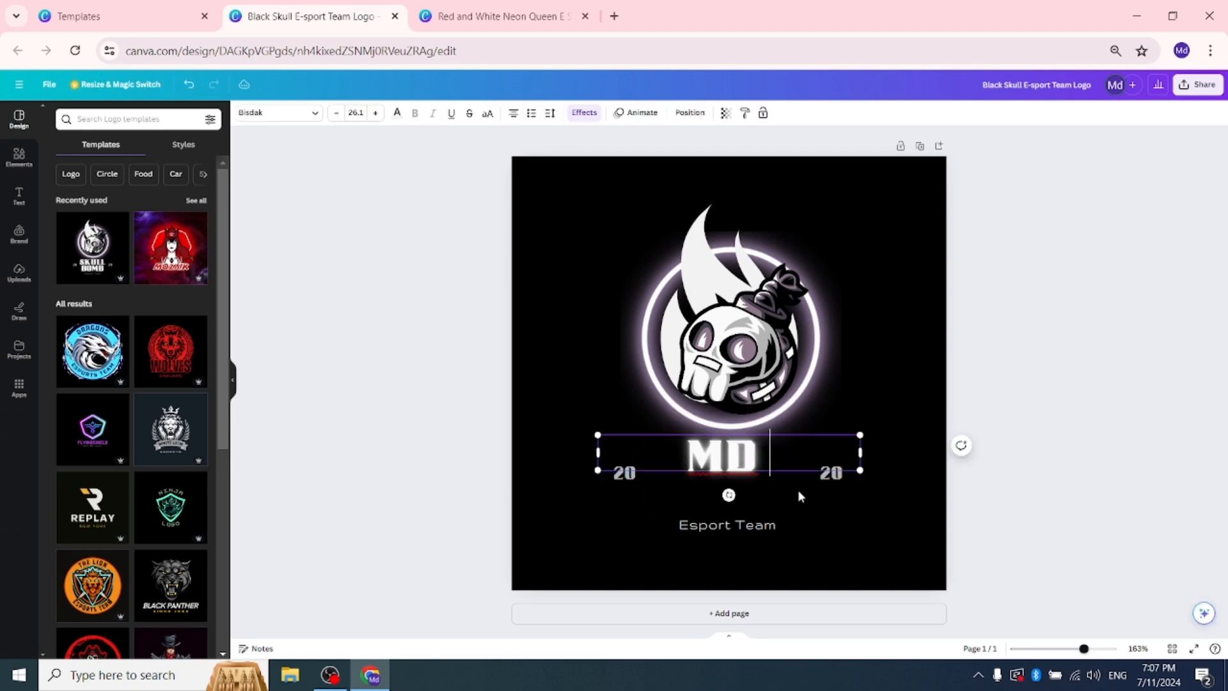
pyautogui.write(' TASLIM')
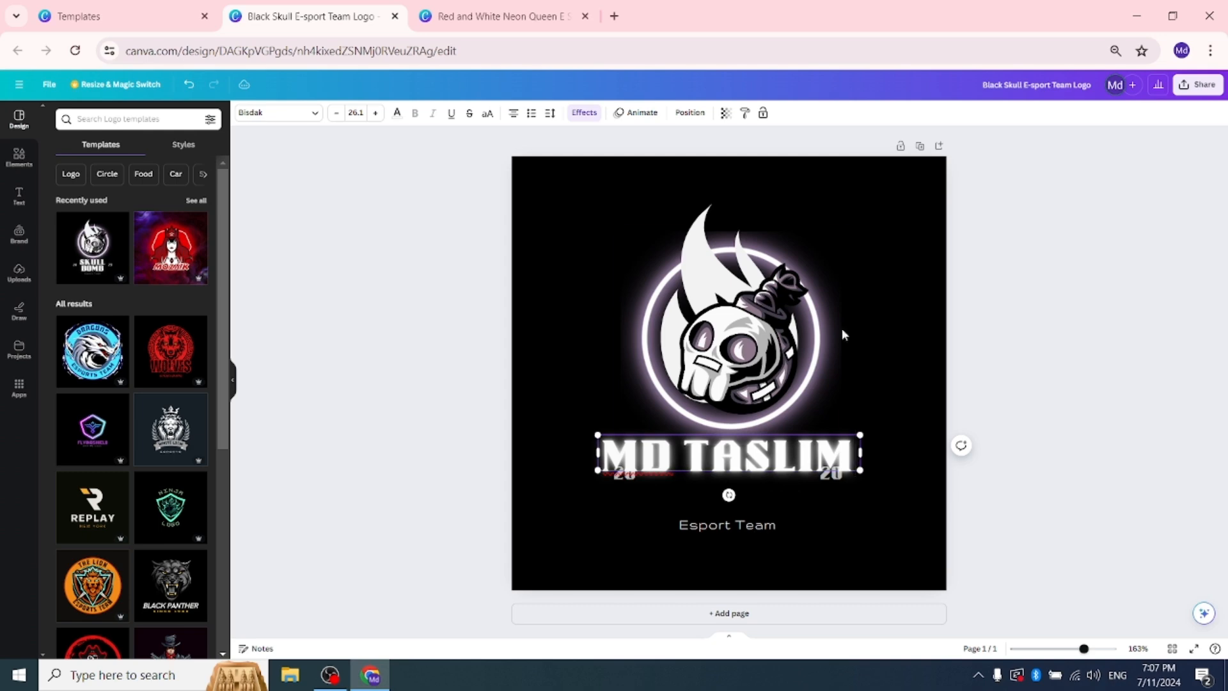
# Step: Delete both 20 texts flanking the name, place the name just below the skull emblem, and open the Esport Team text for editing
pyautogui.click(1046, 251)
pyautogui.moveTo(785, 457); pyautogui.dragTo(800, 413)
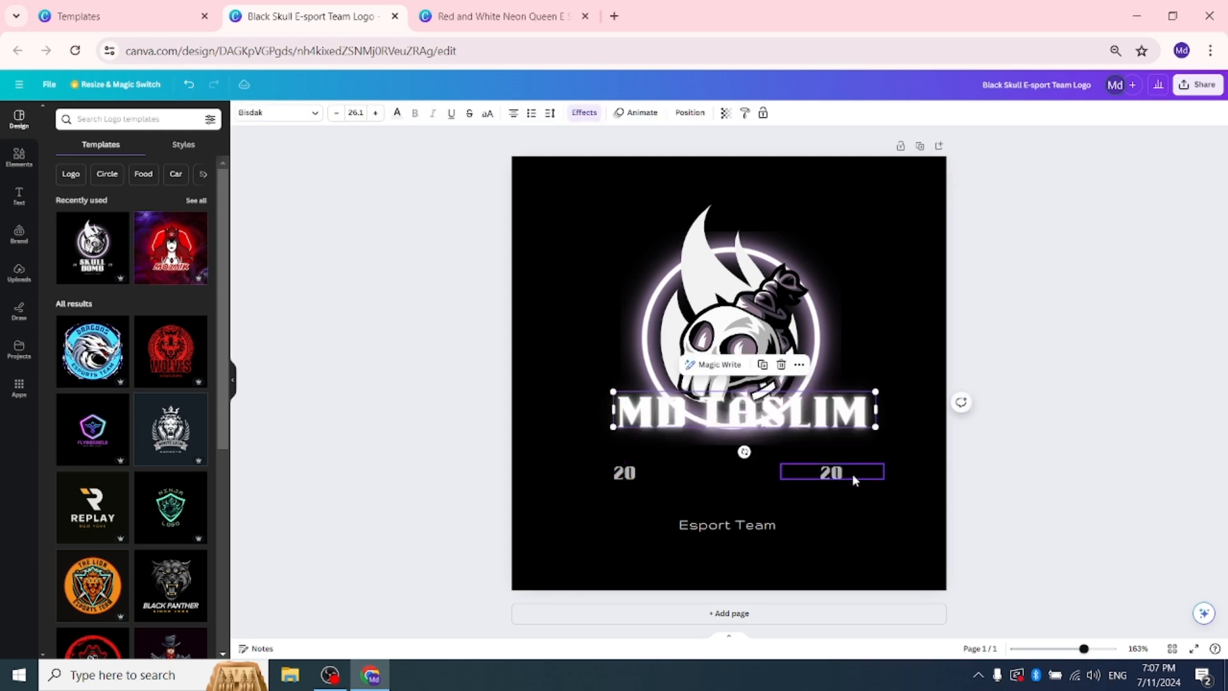
pyautogui.click(837, 480)
pyautogui.moveTo(870, 487); pyautogui.dragTo(663, 489)
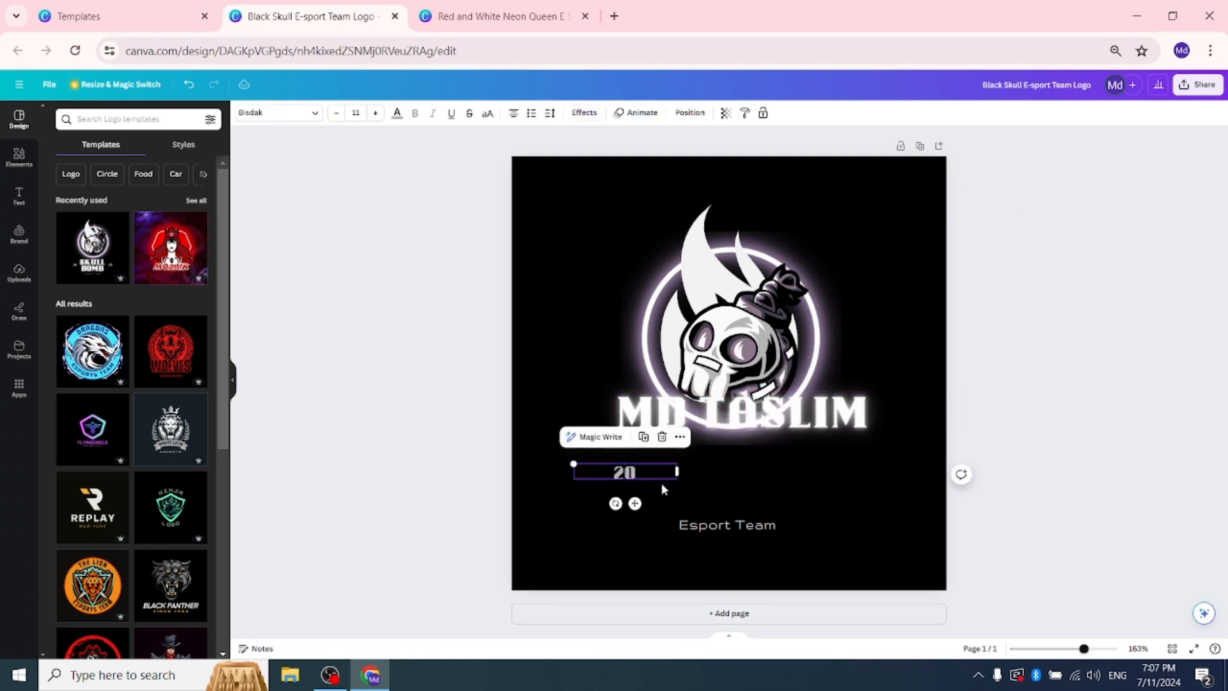
pyautogui.click(662, 436)
pyautogui.moveTo(752, 436); pyautogui.dragTo(752, 485)
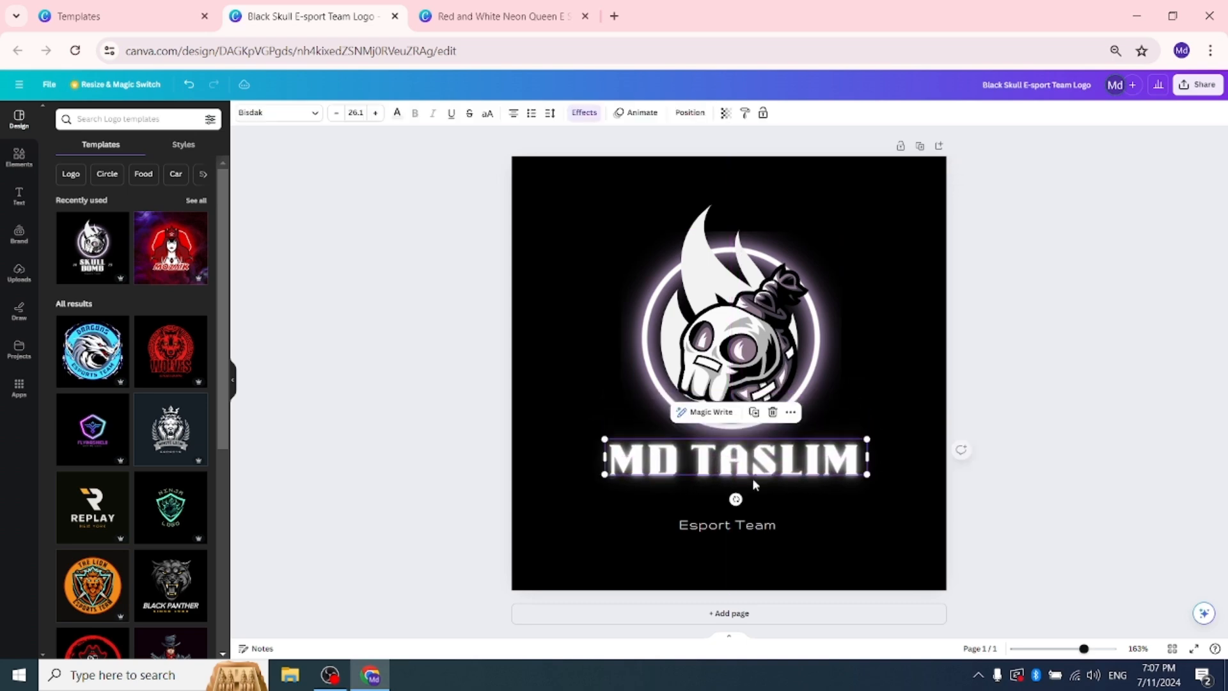
pyautogui.doubleClick(771, 528)
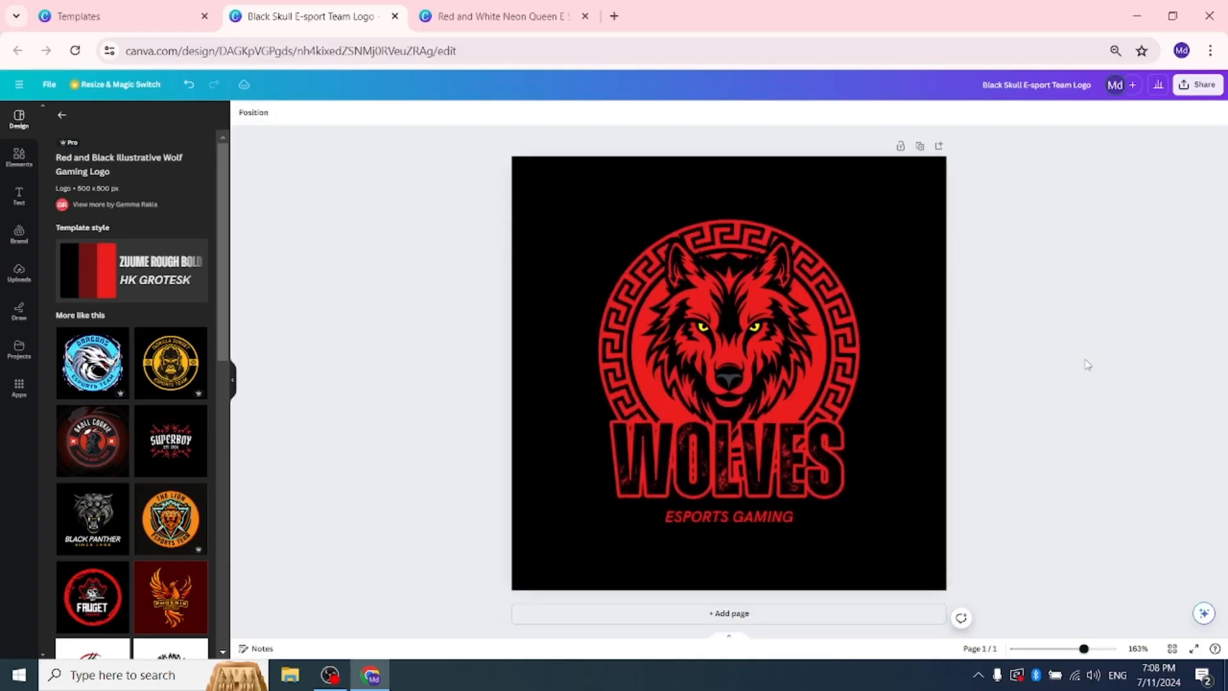
# Step: Replace the WOLVES title with the brand owner's full name and the ESPORTS GAMING tagline with GRAPIC DESIGNER
pyautogui.click(815, 511)
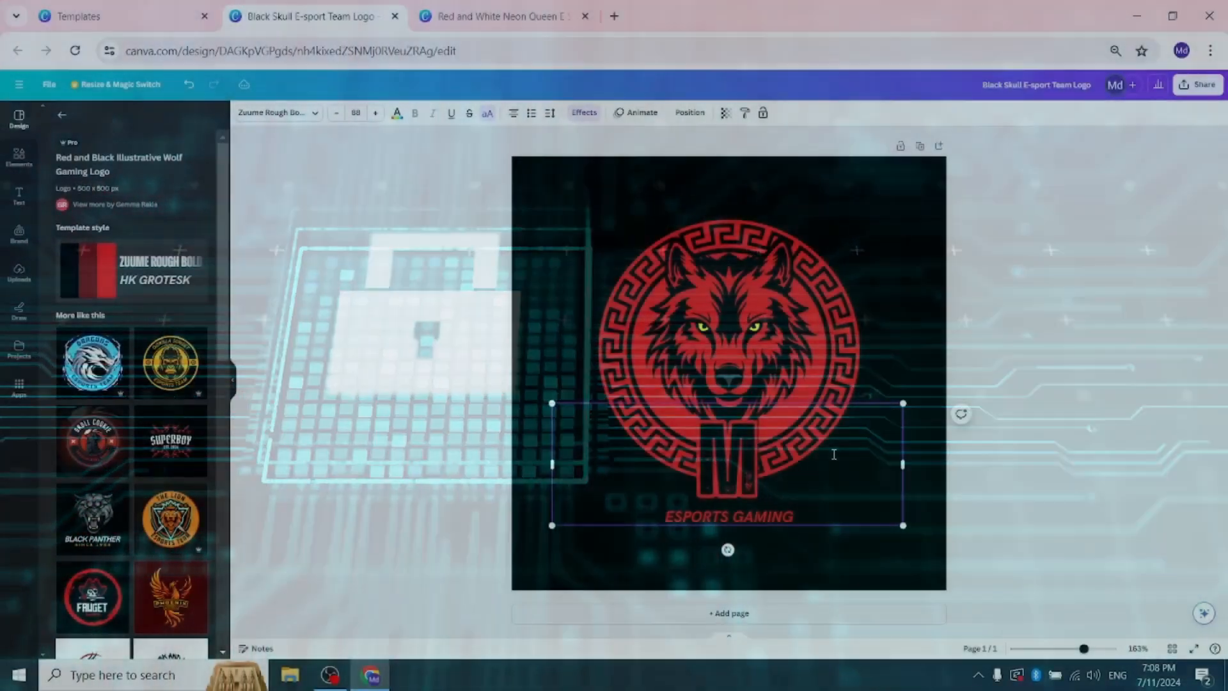
pyautogui.write('MD-TAS')
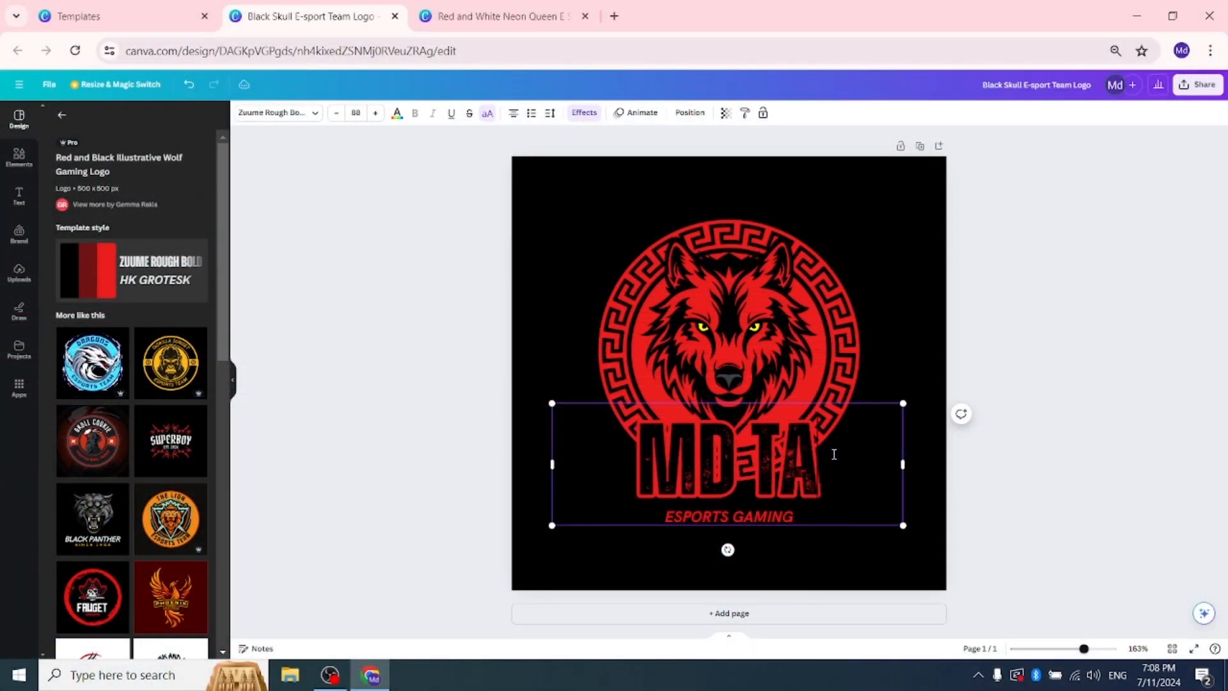
pyautogui.write('LIM')
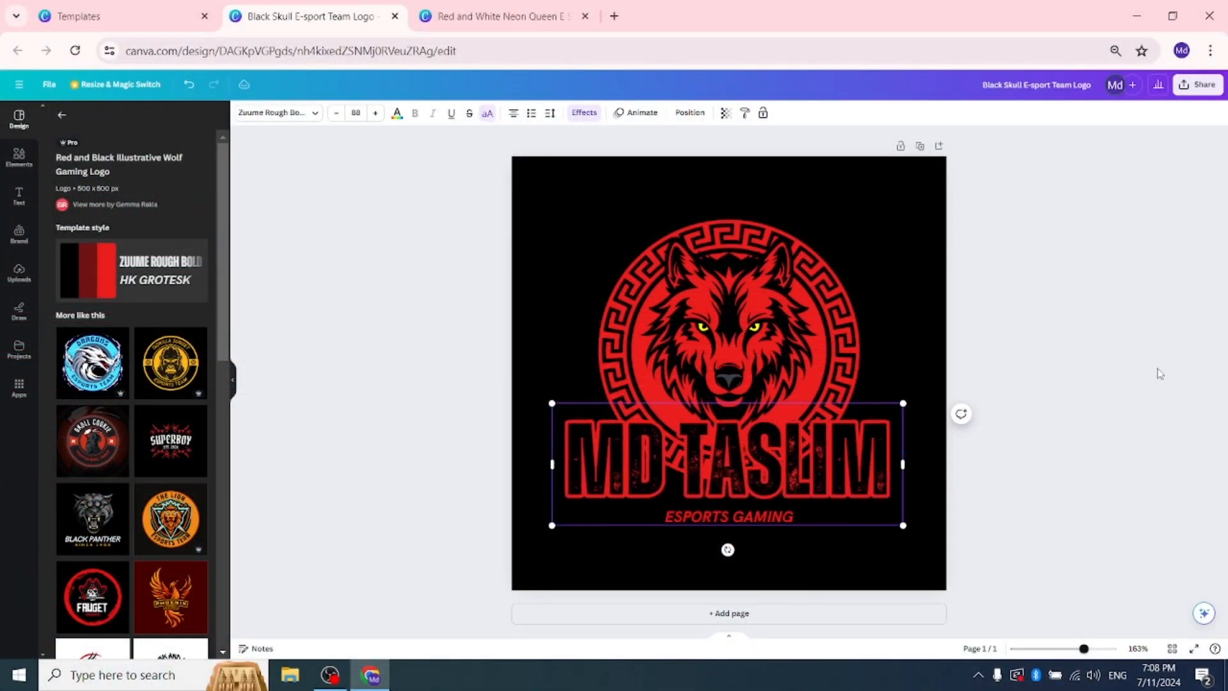
pyautogui.click(1102, 359)
pyautogui.doubleClick(777, 516)
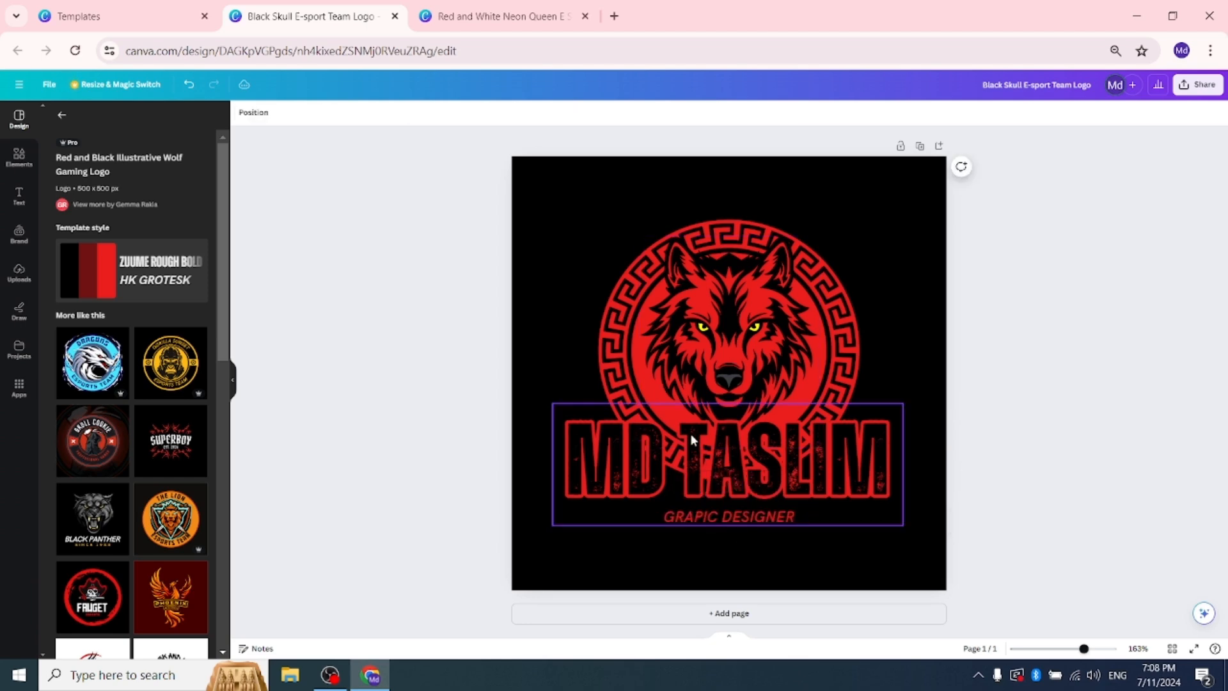
# Step: Rearrange the logo higher on the page, with the wolf head centred in the round emblem and the name text directly beneath it
pyautogui.moveTo(733, 340); pyautogui.dragTo(798, 232)
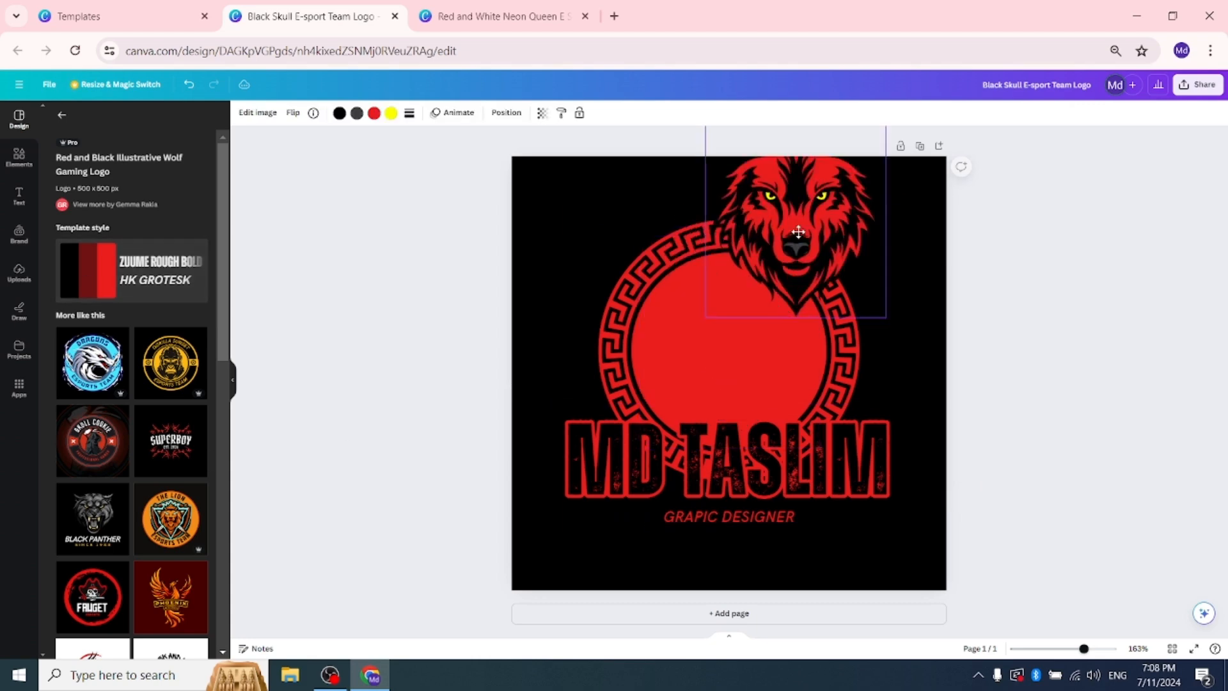
pyautogui.moveTo(665, 356); pyautogui.dragTo(538, 266)
pyautogui.moveTo(715, 435); pyautogui.dragTo(702, 467)
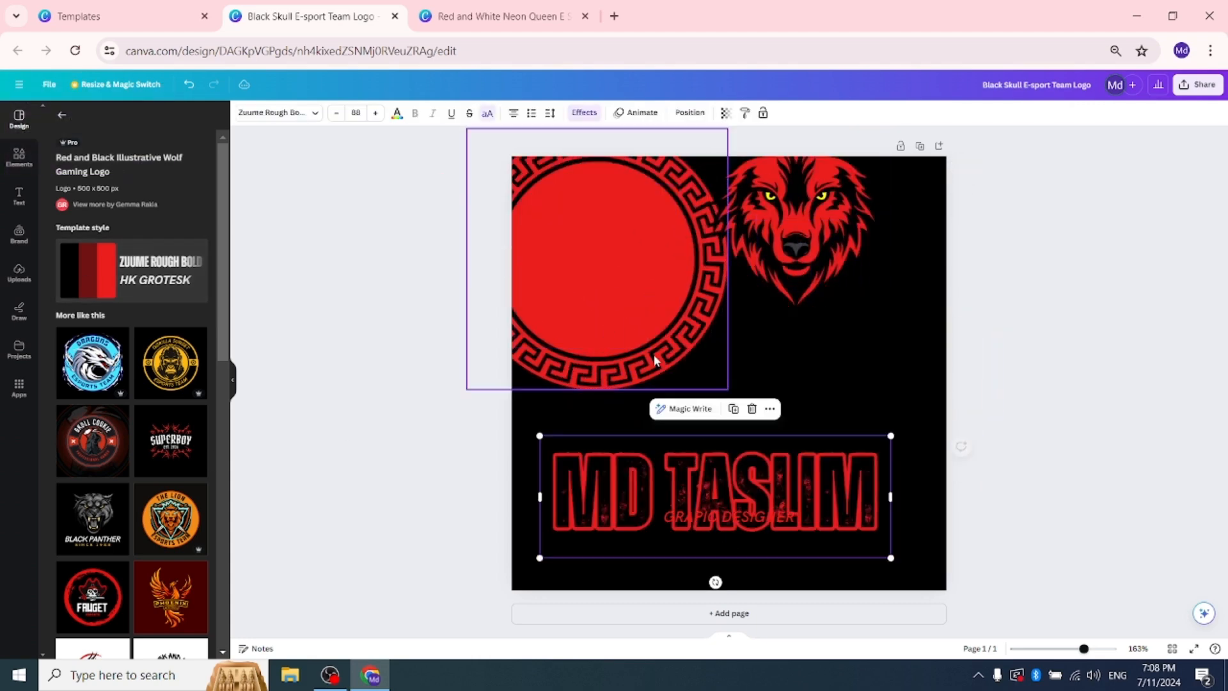
pyautogui.moveTo(658, 339); pyautogui.dragTo(820, 397)
pyautogui.moveTo(831, 167); pyautogui.dragTo(791, 285)
pyautogui.moveTo(807, 352); pyautogui.dragTo(804, 324)
pyautogui.moveTo(731, 302)
pyautogui.mouseDown()
pyautogui.moveTo(784, 310)
pyautogui.moveTo(708, 288)
pyautogui.moveTo(719, 284)
pyautogui.mouseUp()
pyautogui.moveTo(778, 449)
pyautogui.mouseDown()
pyautogui.moveTo(759, 411)
pyautogui.moveTo(775, 433)
pyautogui.mouseUp()
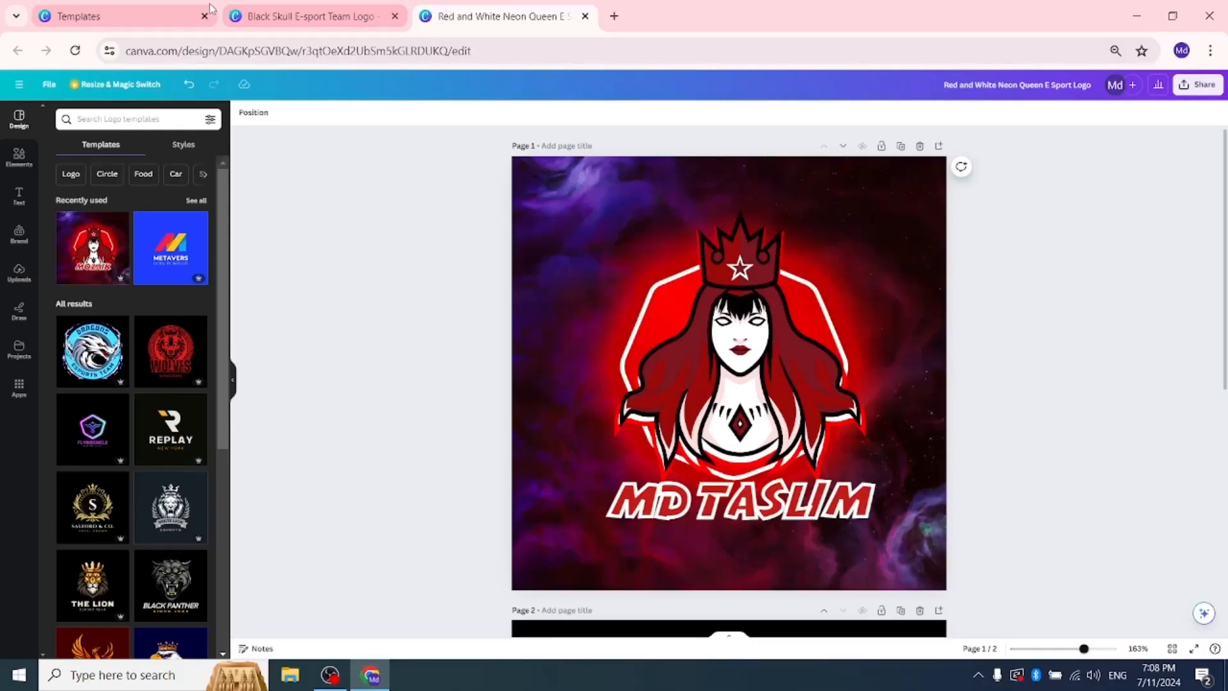
# Step: Return to the template library, close the skull template preview, and search for and browse "minimalis logo" templates
pyautogui.click(240, 14)
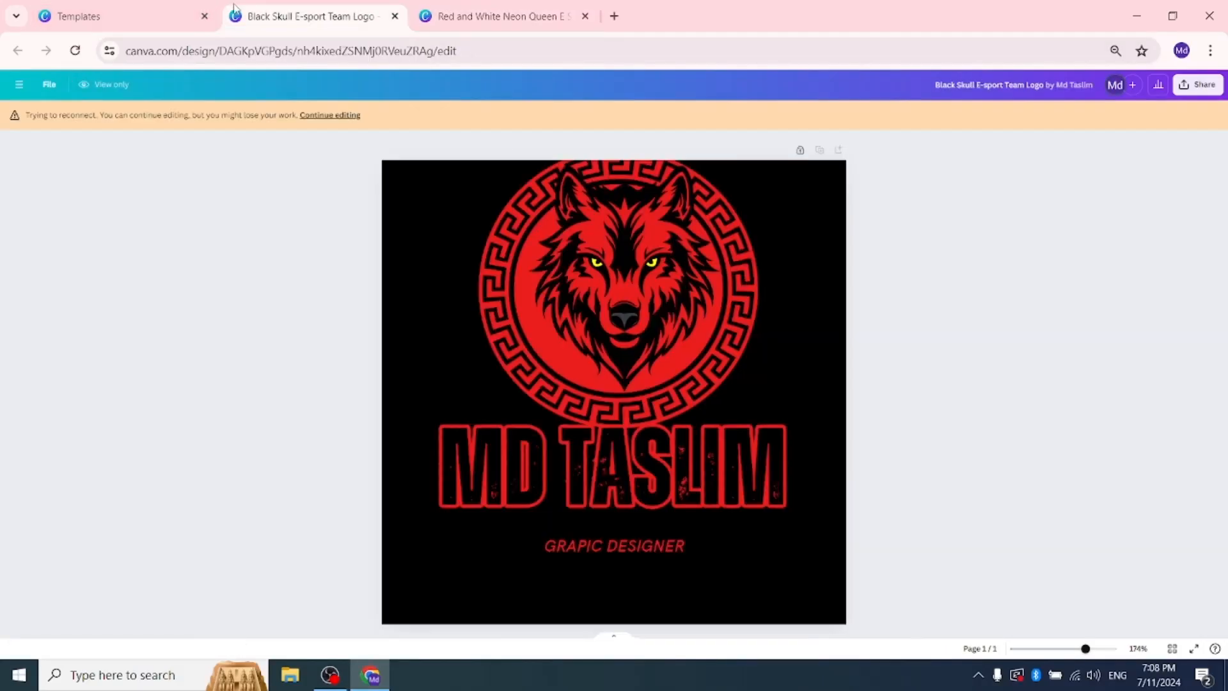
pyautogui.click(125, 10)
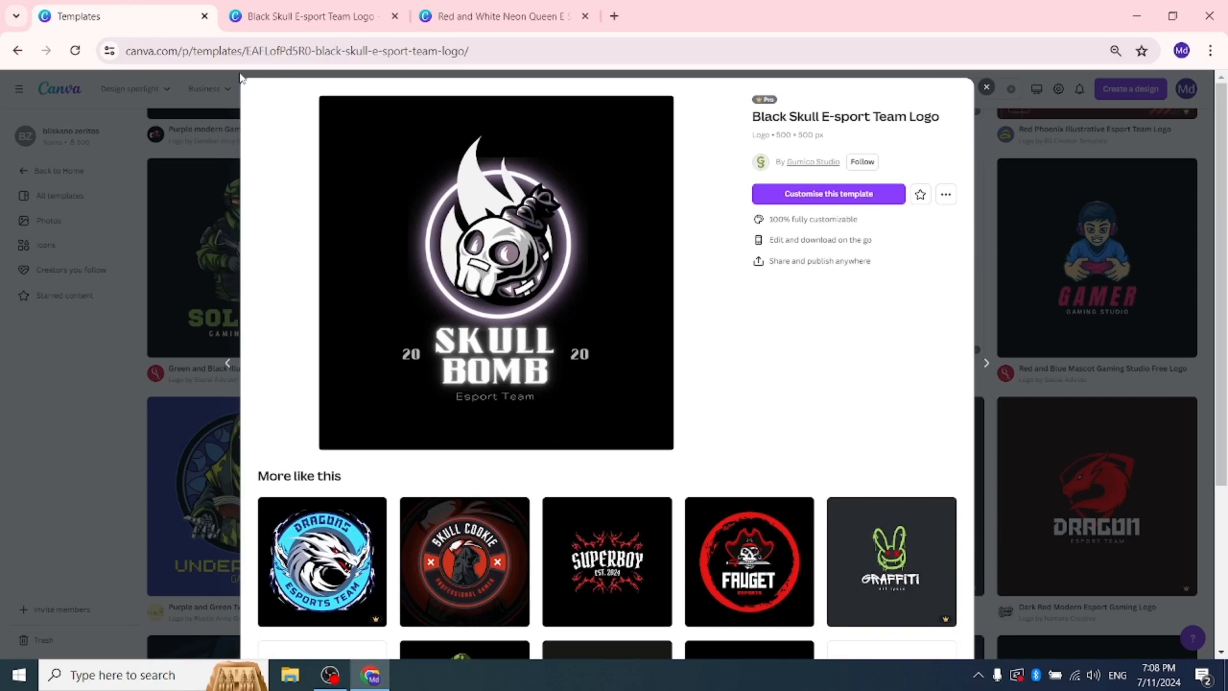
pyautogui.click(986, 88)
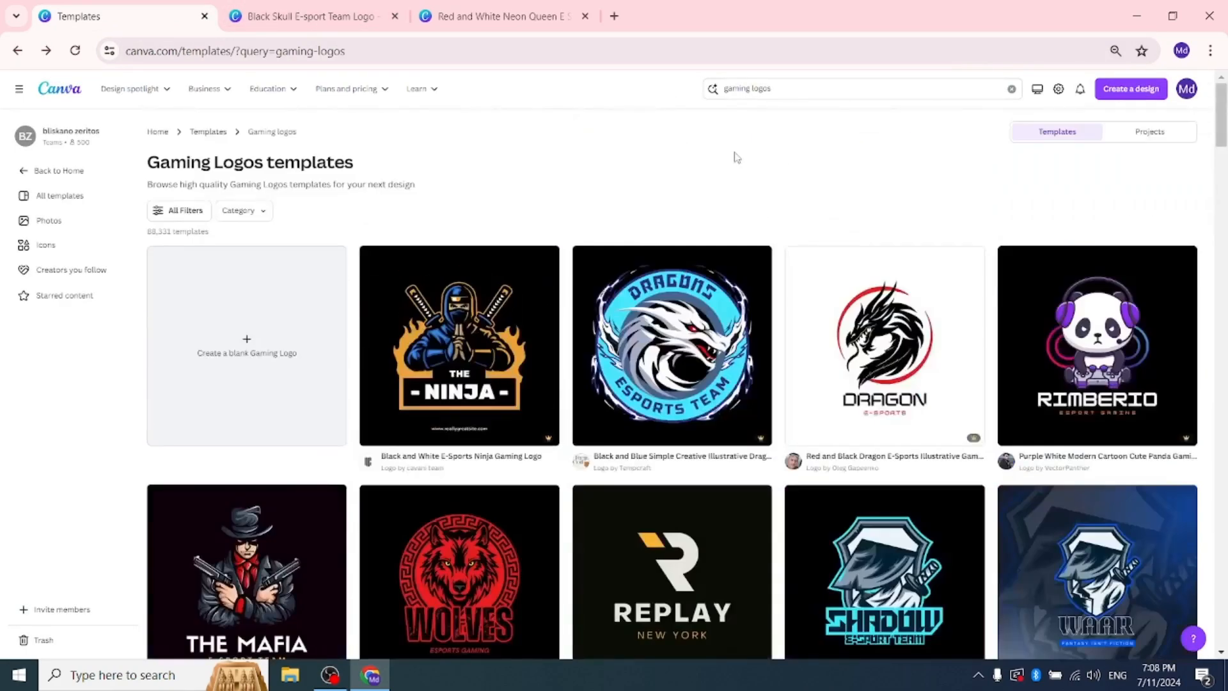
pyautogui.write('m')
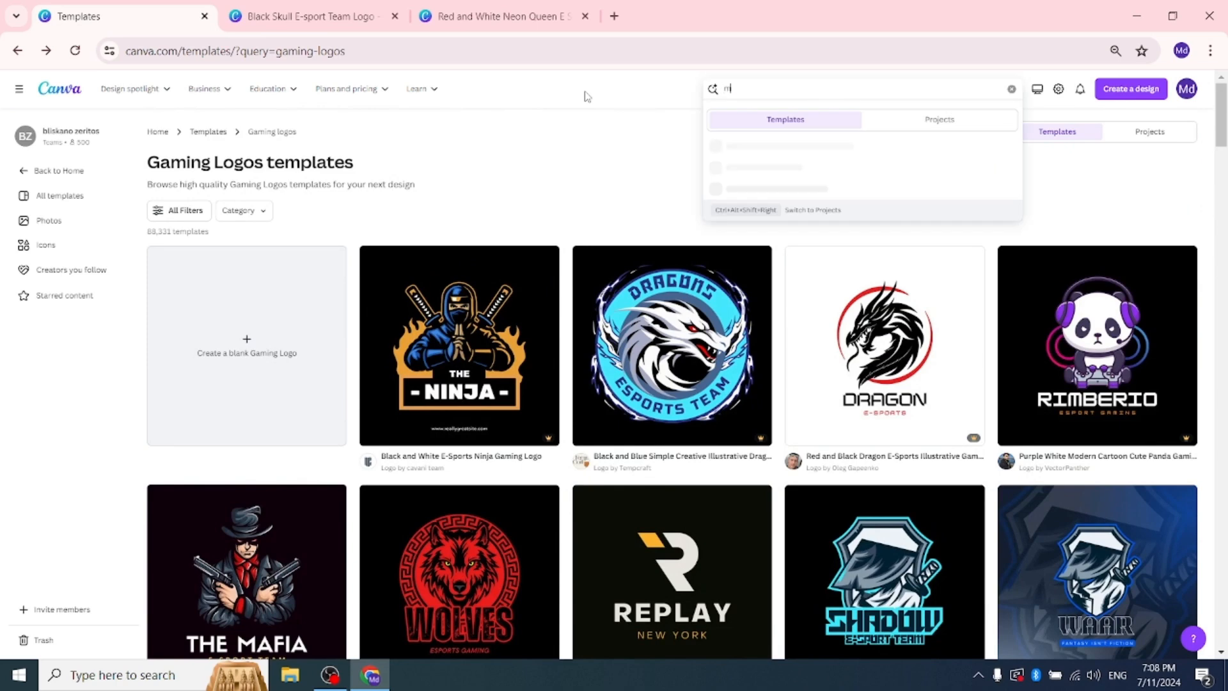
pyautogui.write('inin')
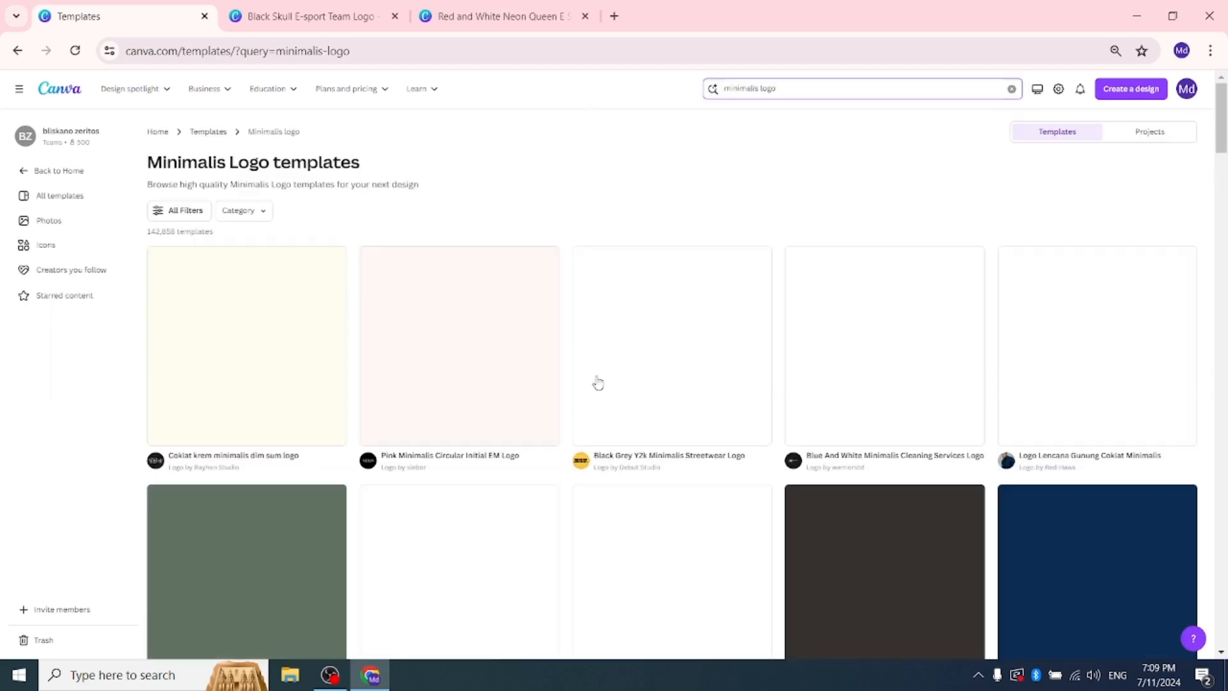
pyautogui.scroll(-3, 1003, 458)
pyautogui.scroll(-15, 1003, 458)
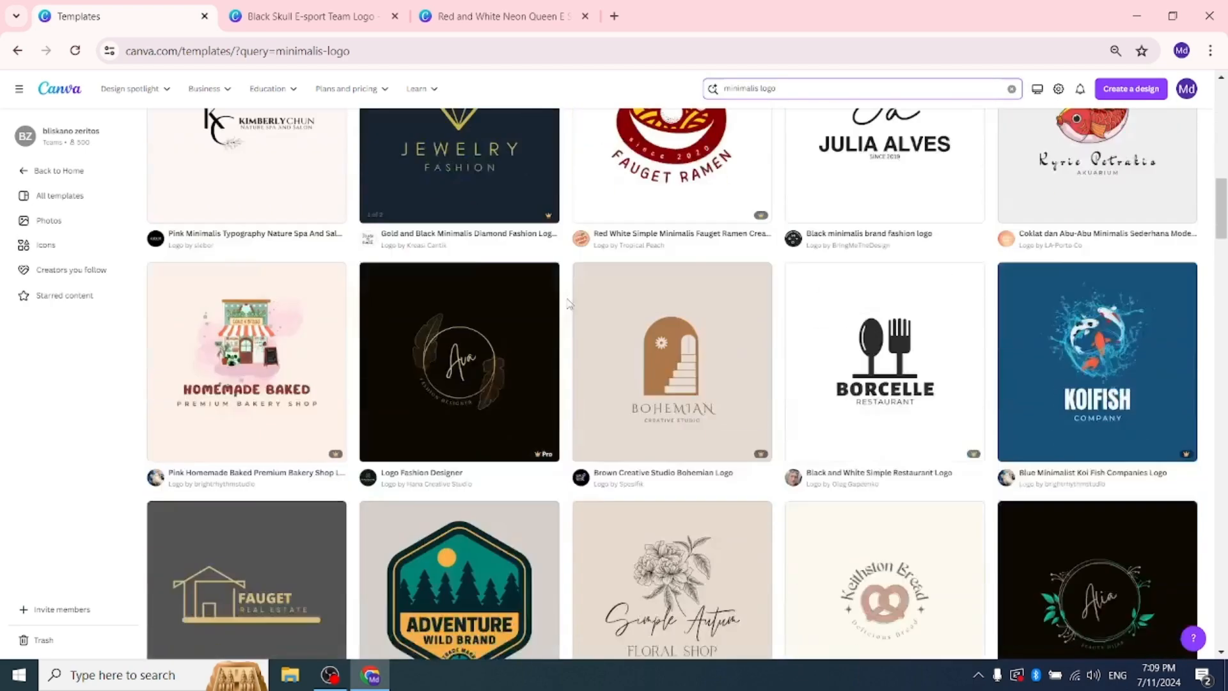
pyautogui.scroll(-7, 601, 431)
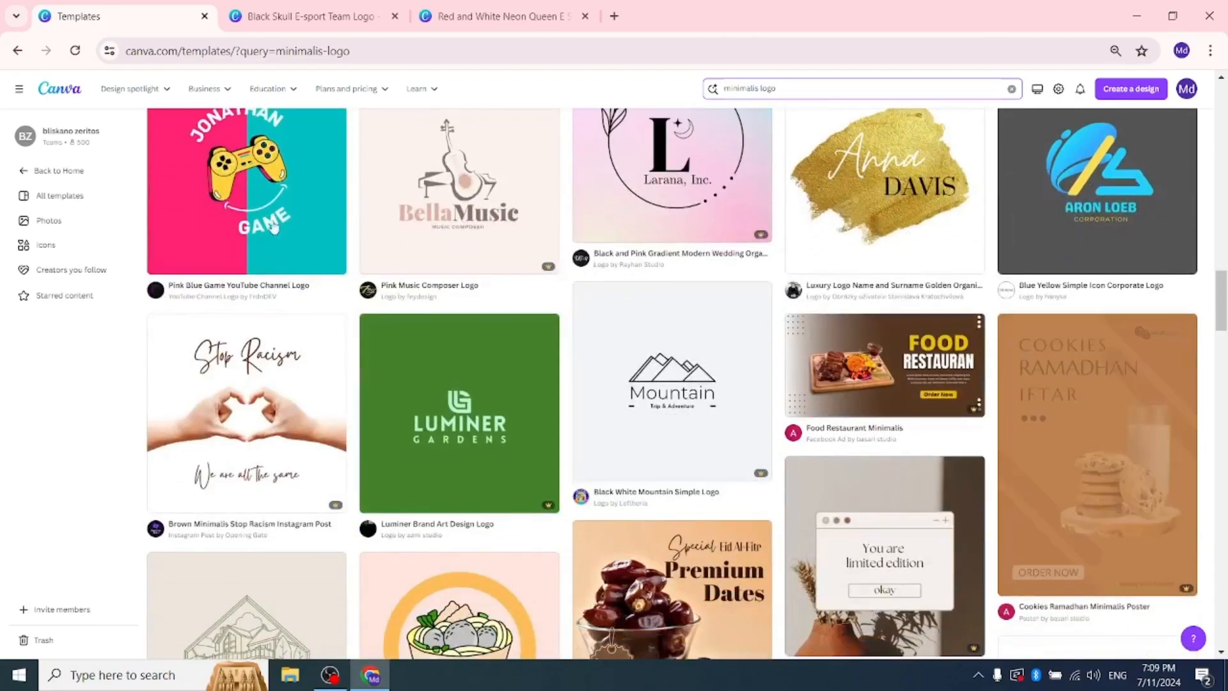
pyautogui.scroll(5, 285, 292)
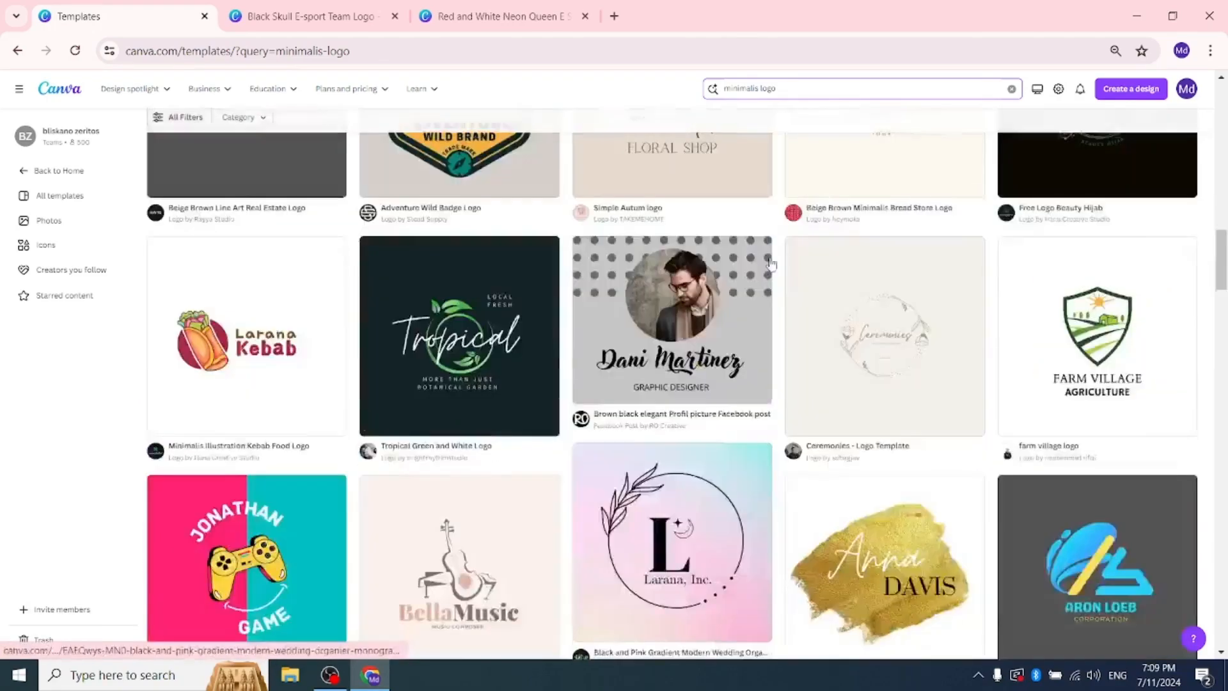
pyautogui.scroll(18, 771, 265)
# Step: Search the template library for "Resturant Logo"
pyautogui.moveTo(784, 91); pyautogui.dragTo(581, 76)
pyautogui.press('BackSpace')
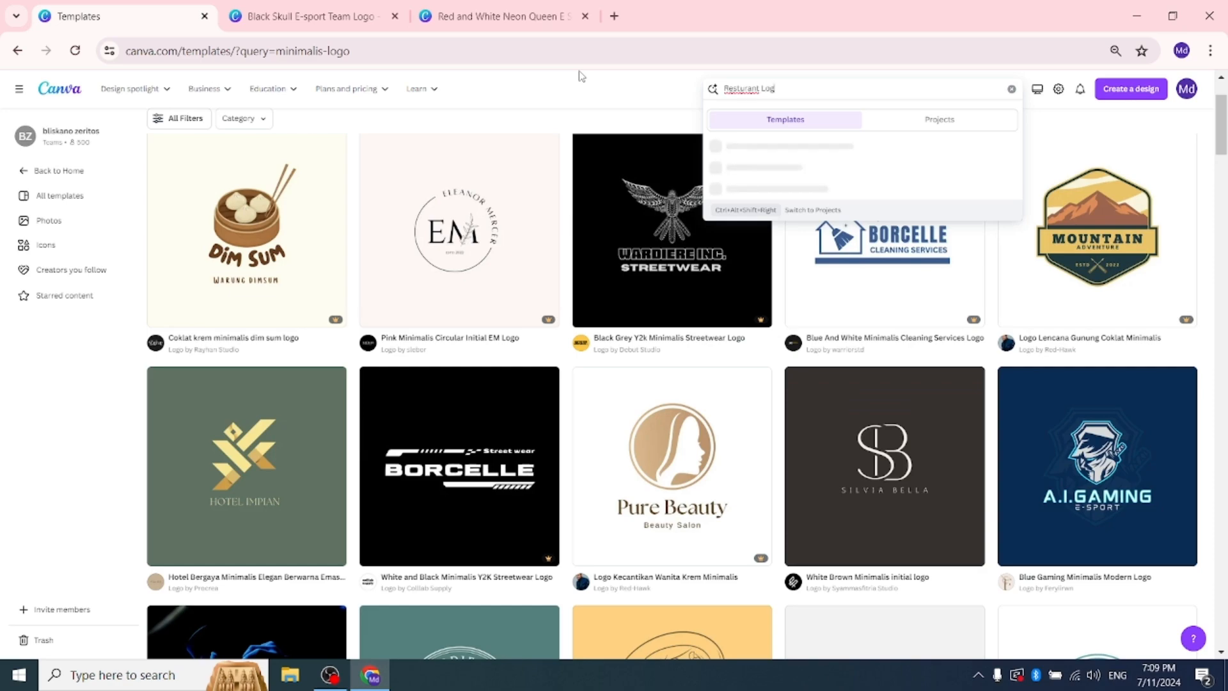
pyautogui.write('o')
pyautogui.press('Return')
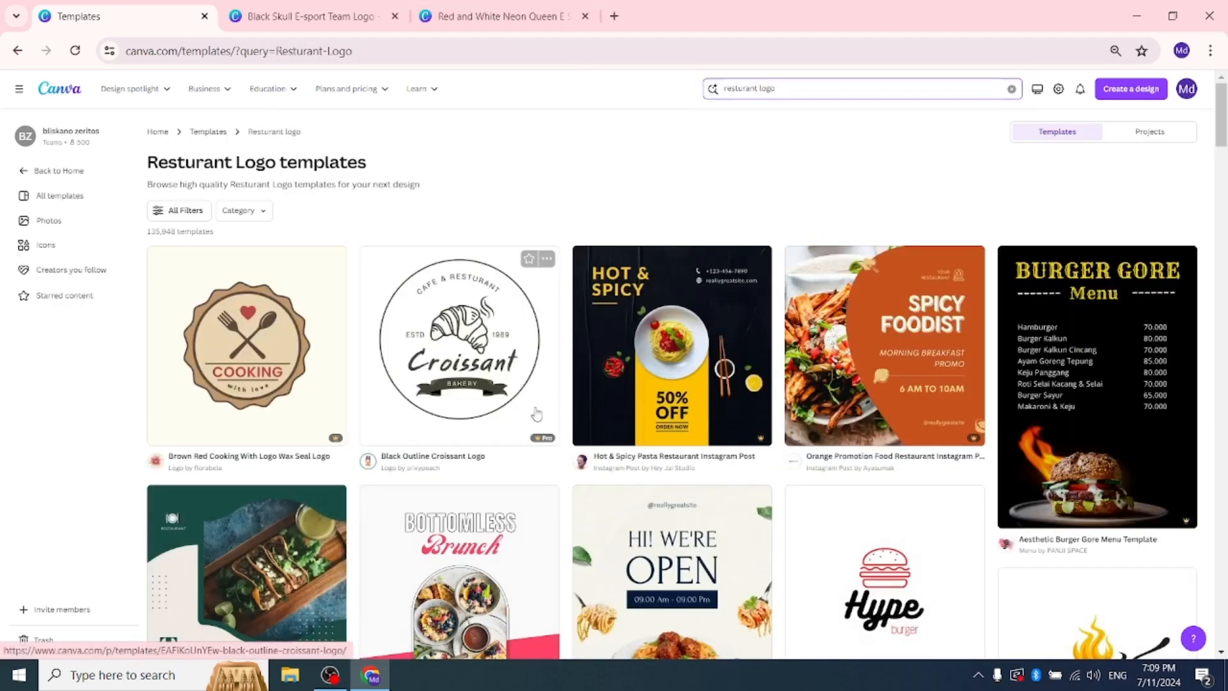
# Step: Find the Orange and Brown Burger Food Instagram Post template among the results and open it for customising
pyautogui.scroll(-6, 780, 448)
pyautogui.scroll(-9, 780, 447)
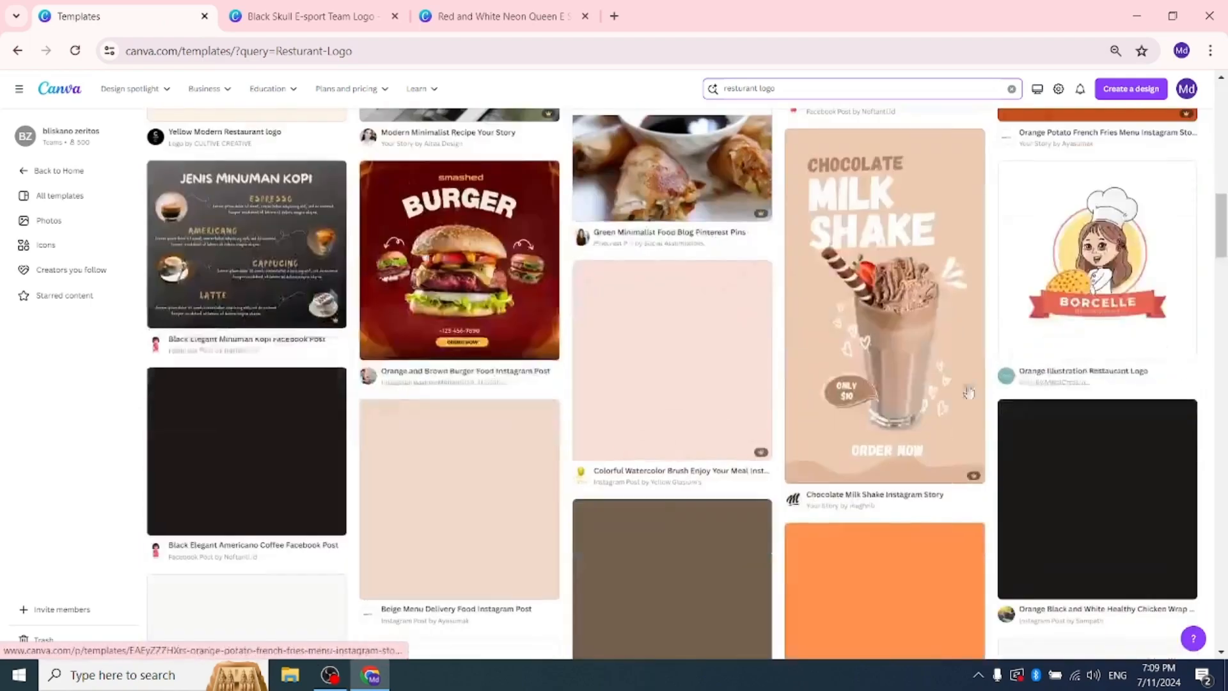
pyautogui.scroll(-15, 437, 291)
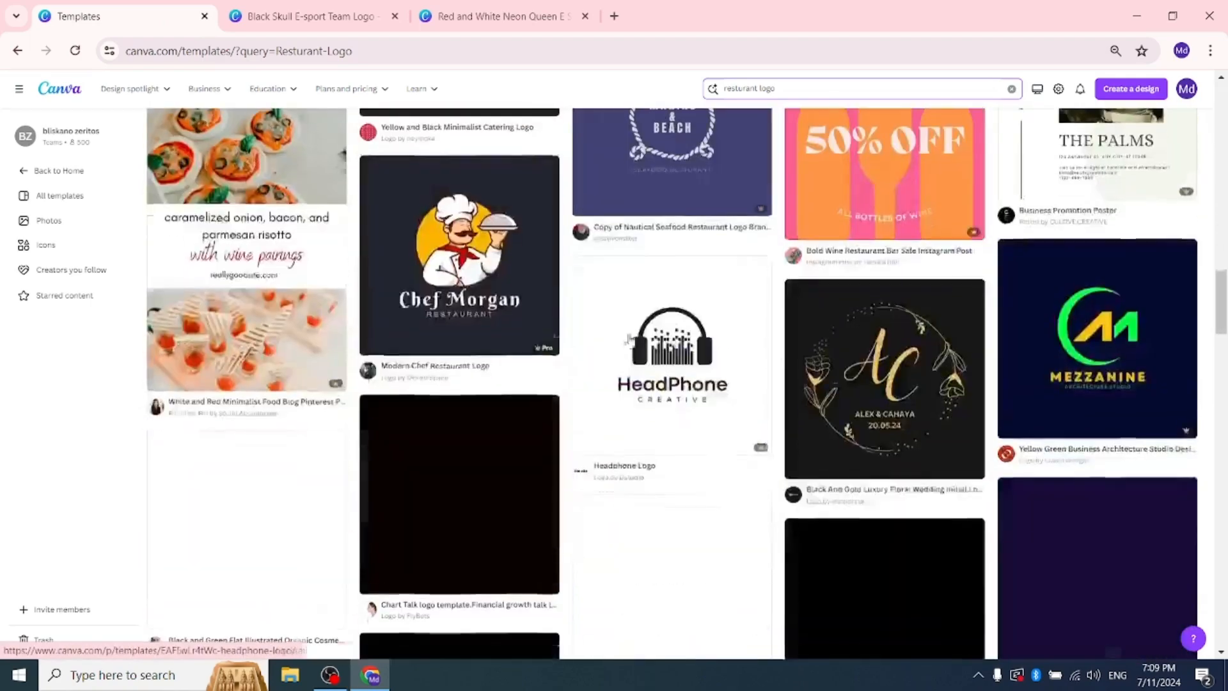
pyautogui.scroll(-16, 969, 465)
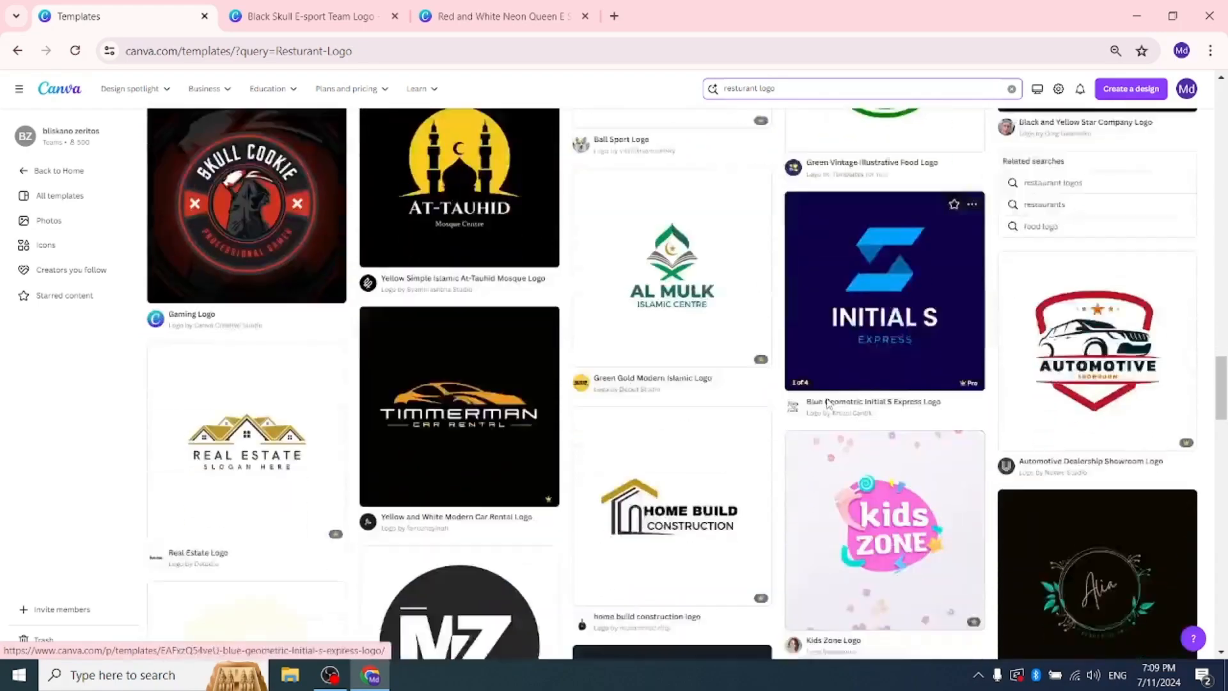
pyautogui.scroll(11, 264, 323)
pyautogui.scroll(10, 264, 323)
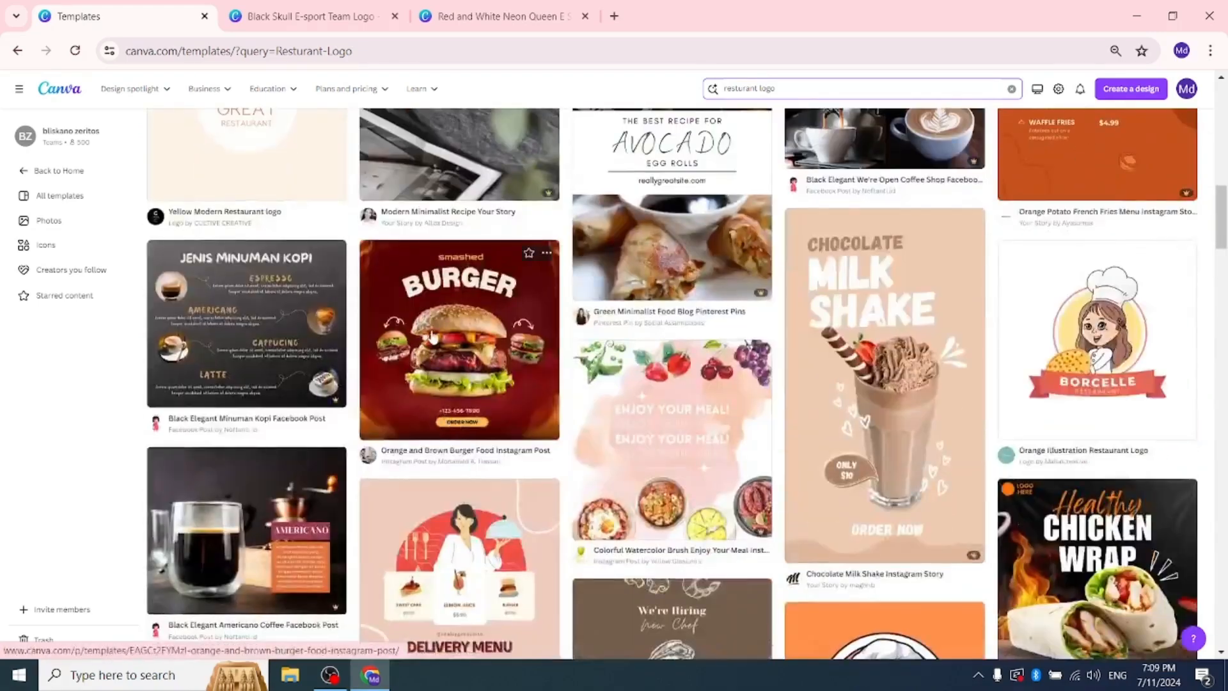
pyautogui.click(433, 337)
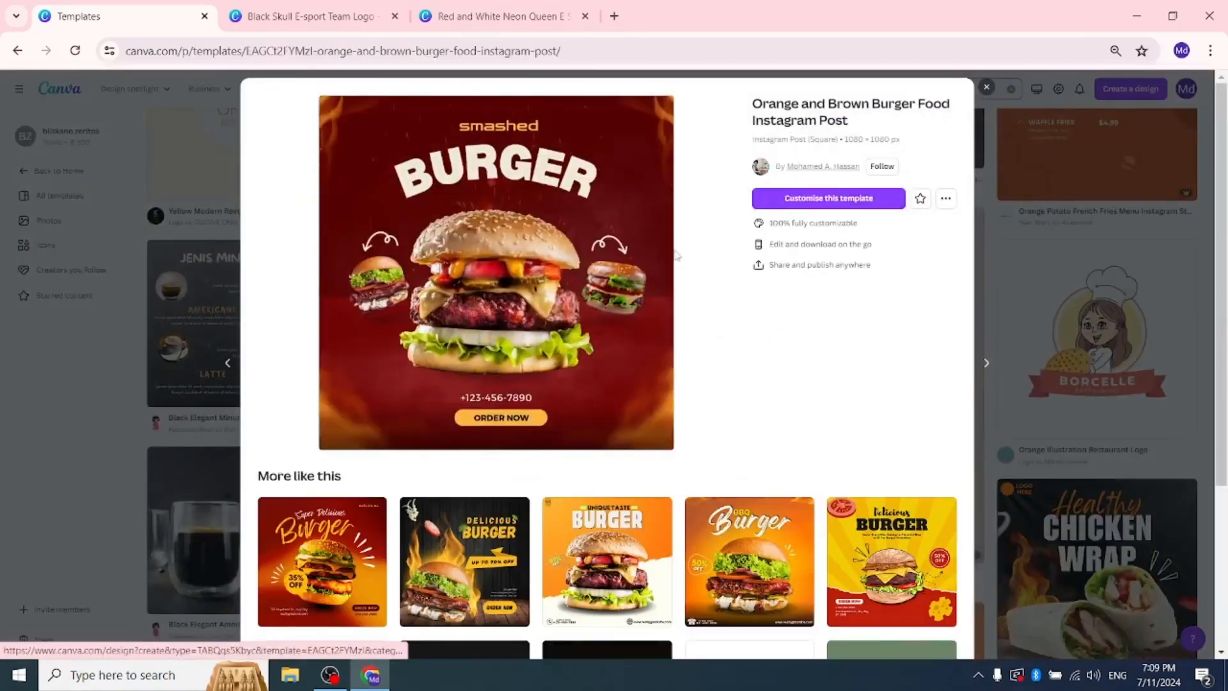
pyautogui.click(851, 192)
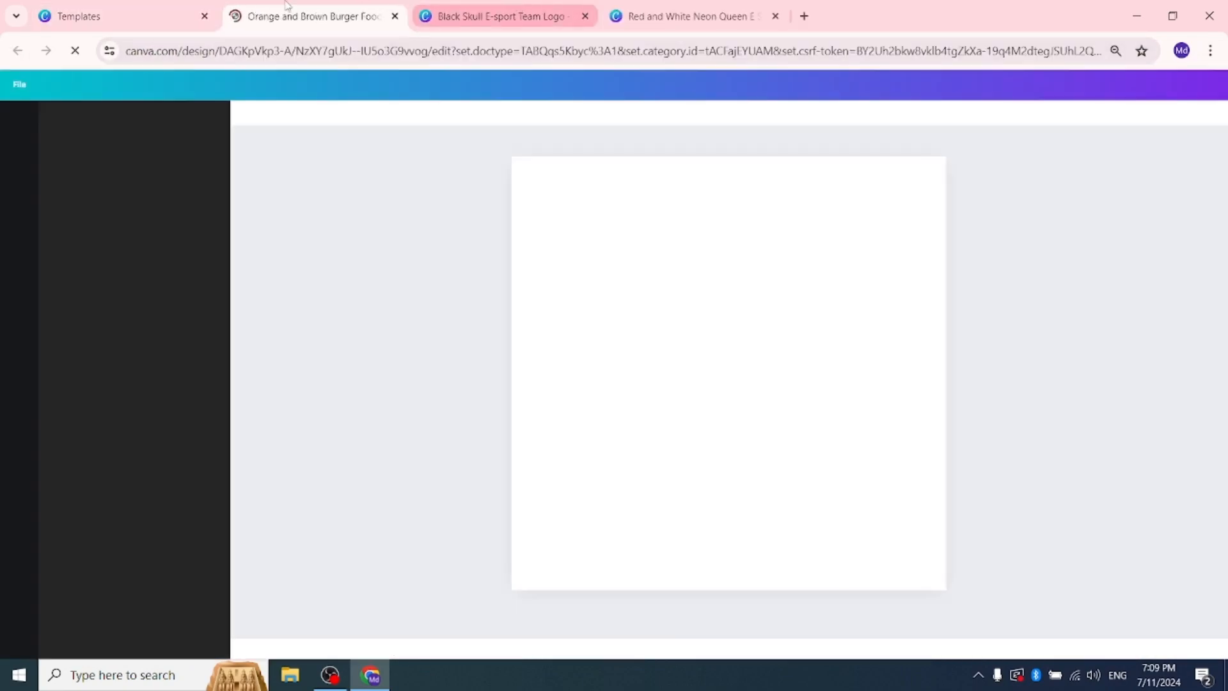
pyautogui.click(168, 6)
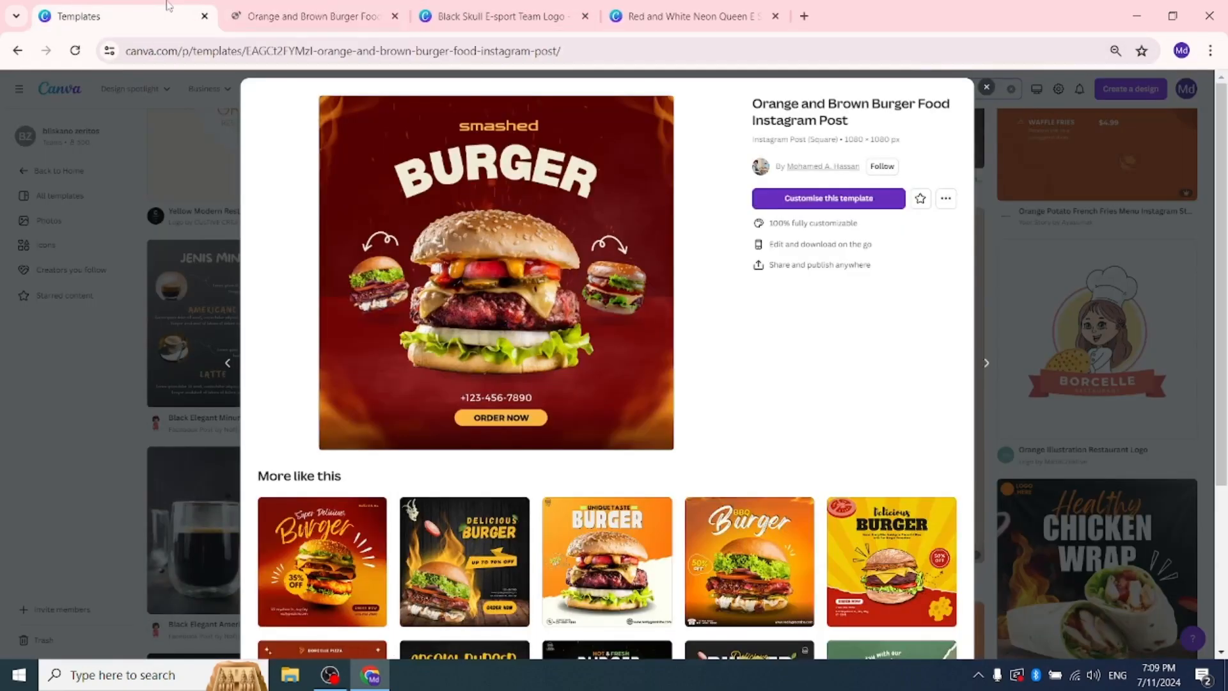
pyautogui.click(296, 8)
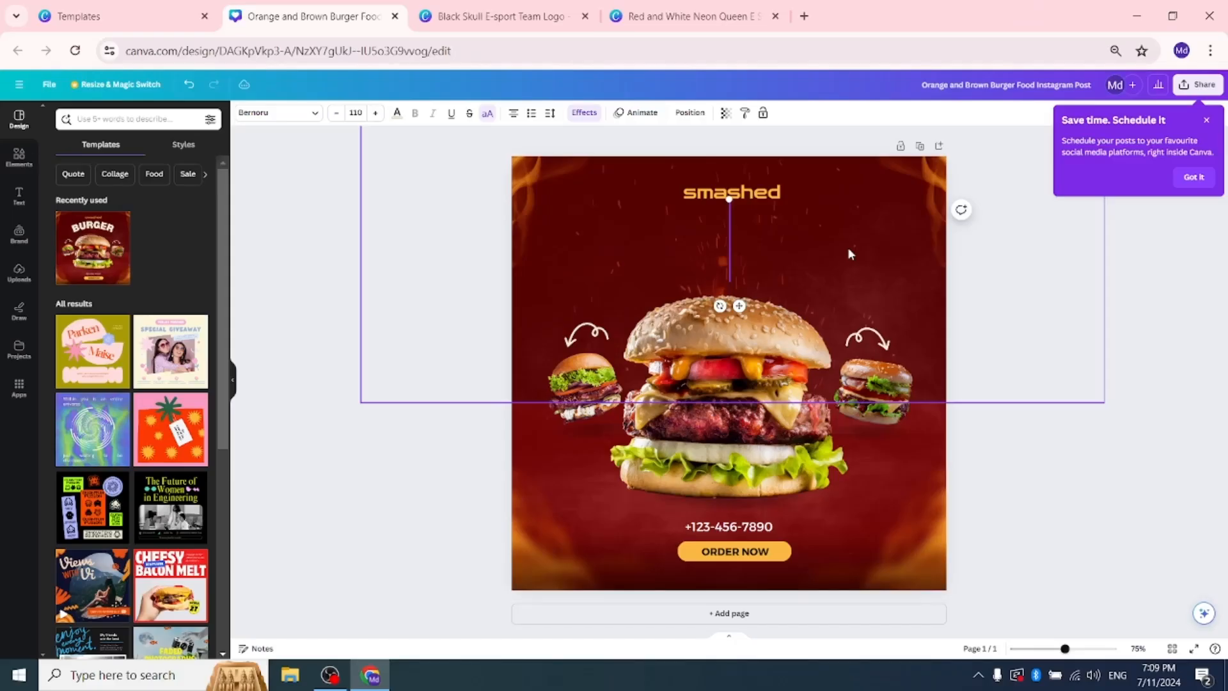
# Step: Replace the curved BURGER headline above the burger with the brand owner's full name
pyautogui.write('MD ')
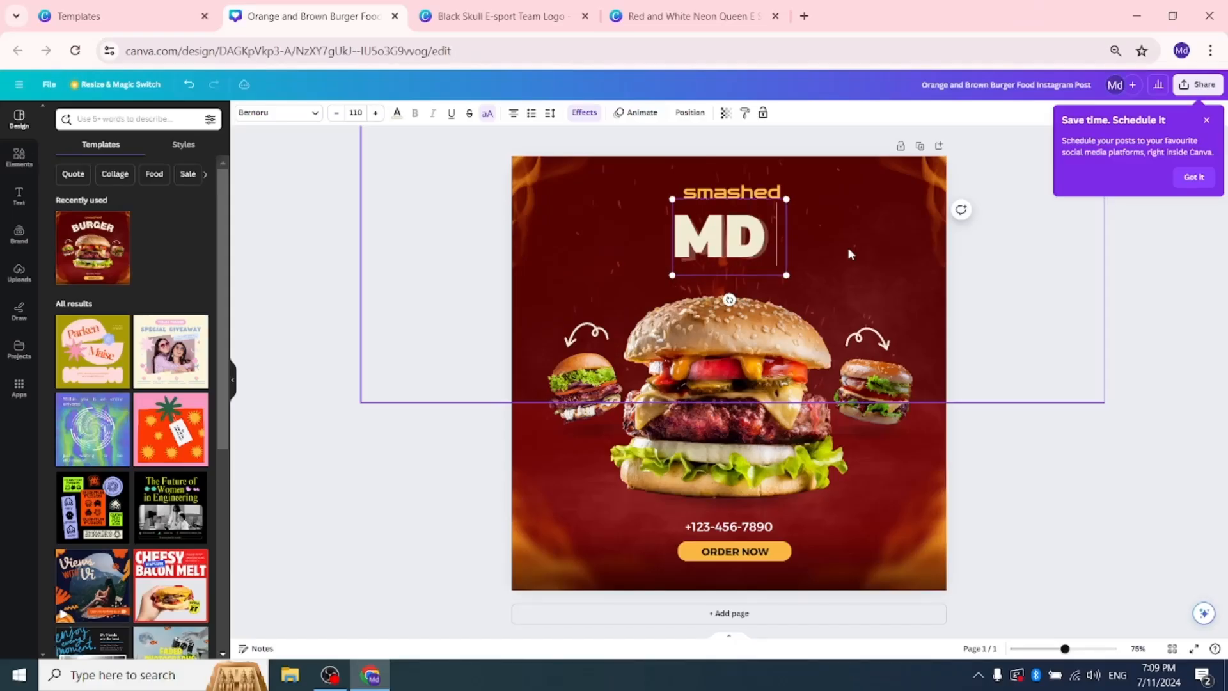
pyautogui.write('TASLIM')
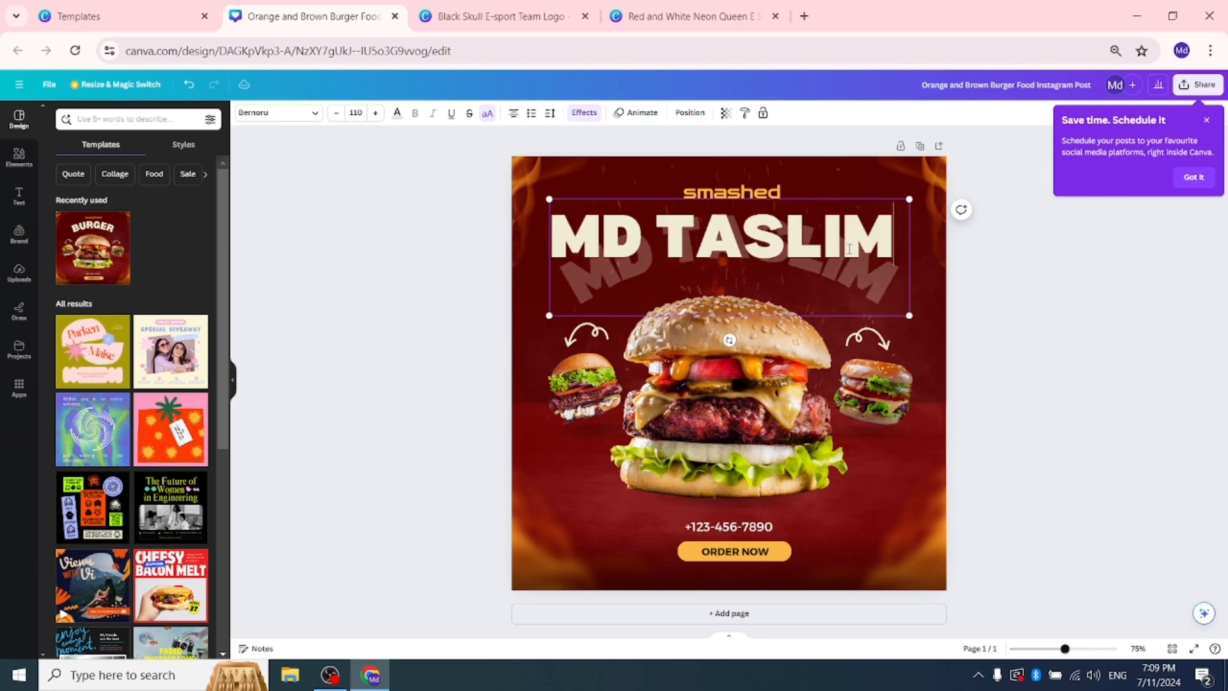
pyautogui.click(989, 348)
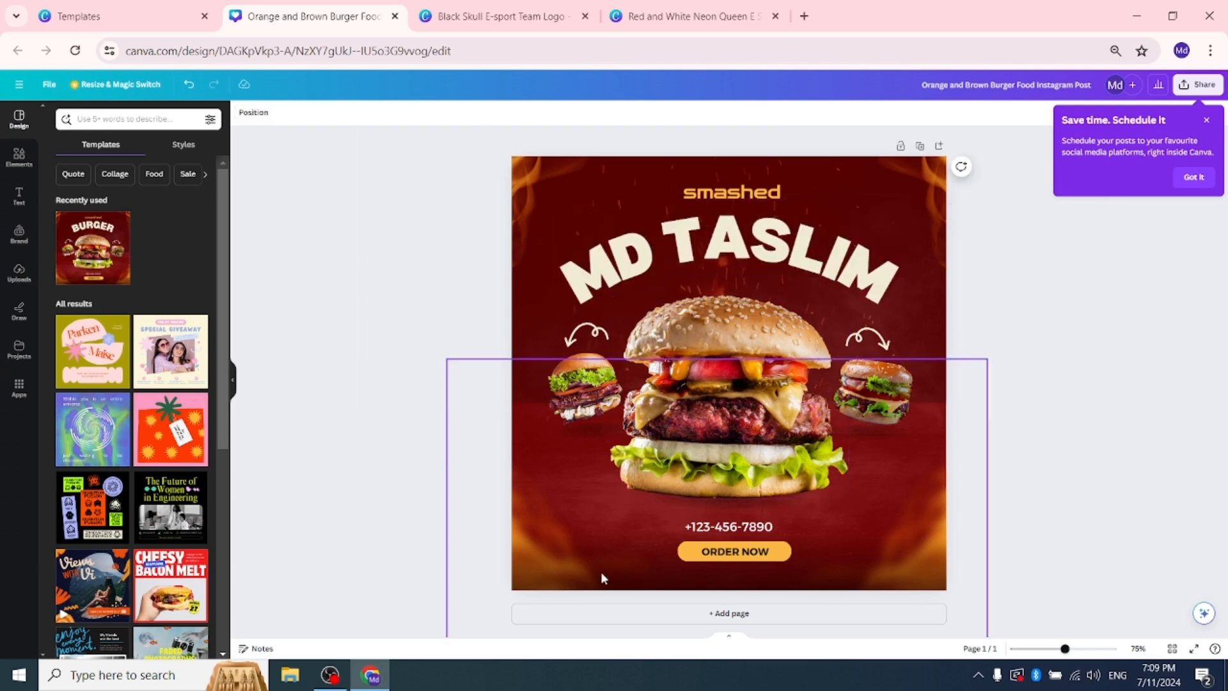
# Step: Replace the phone number above ORDER NOW with a new one and the smashed text above the name with DFFD
pyautogui.click(744, 527)
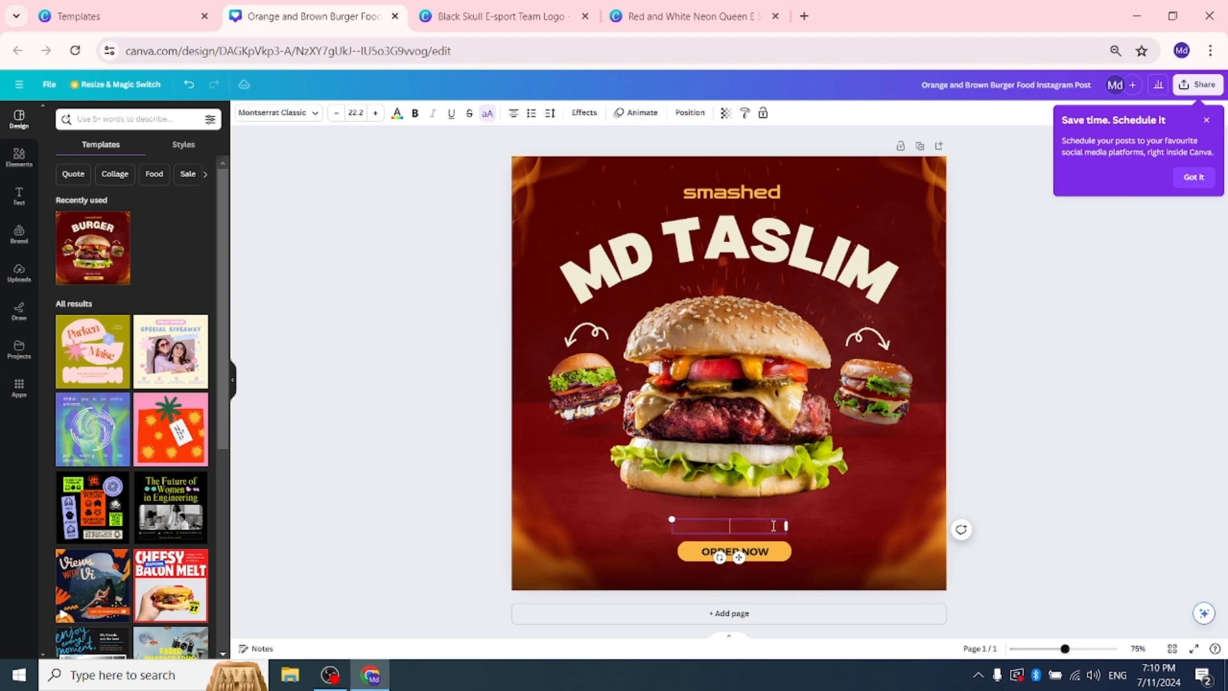
pyautogui.doubleClick(778, 195)
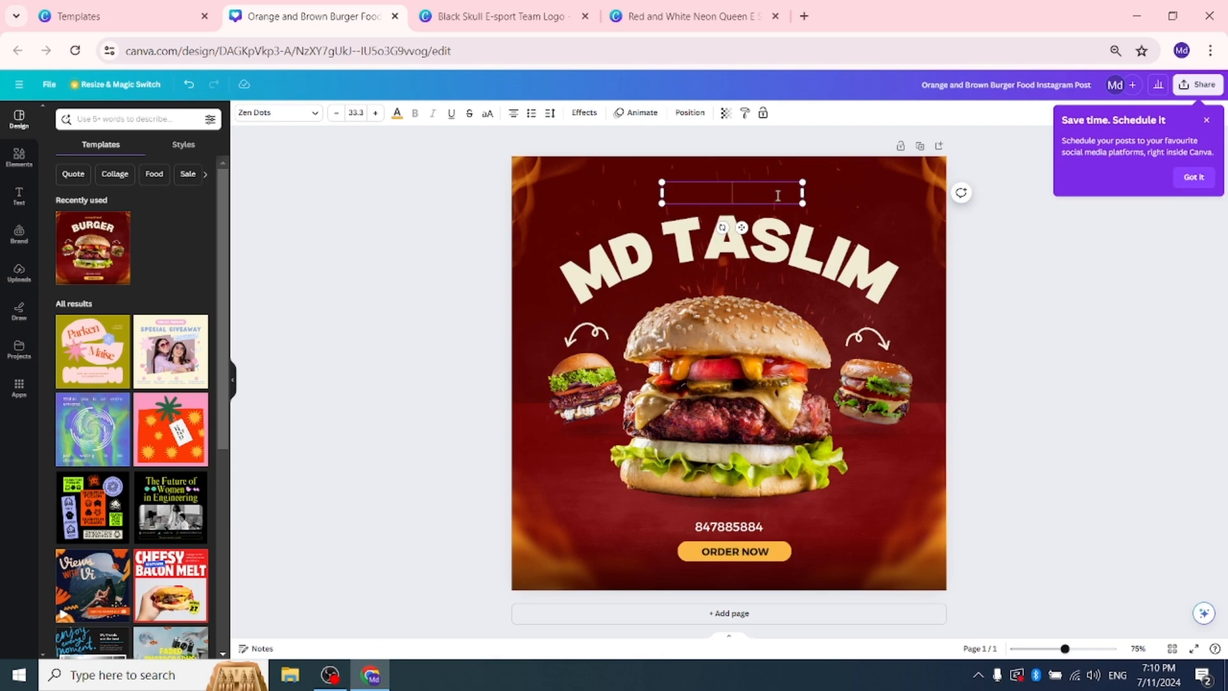
pyautogui.write('DFFD')
pyautogui.click(738, 198)
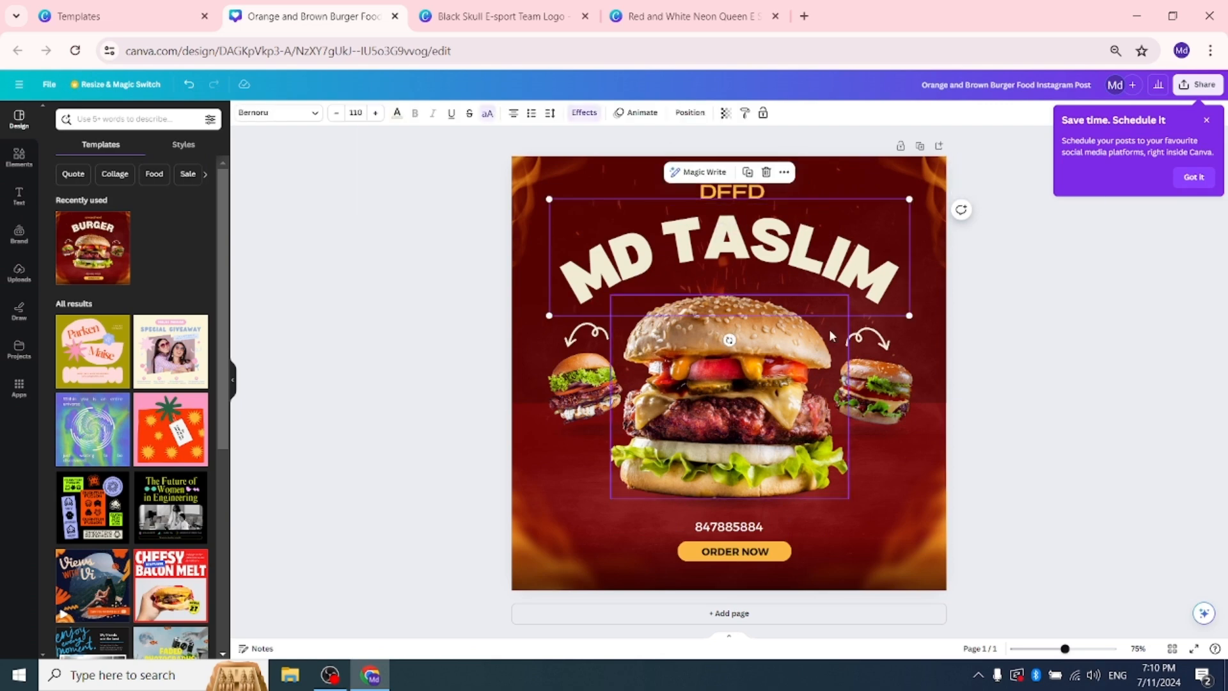
# Step: Deselect the text on the burger post and dismiss the tip about scheduling social media posts
pyautogui.click(738, 529)
pyautogui.click(885, 532)
pyautogui.click(1049, 396)
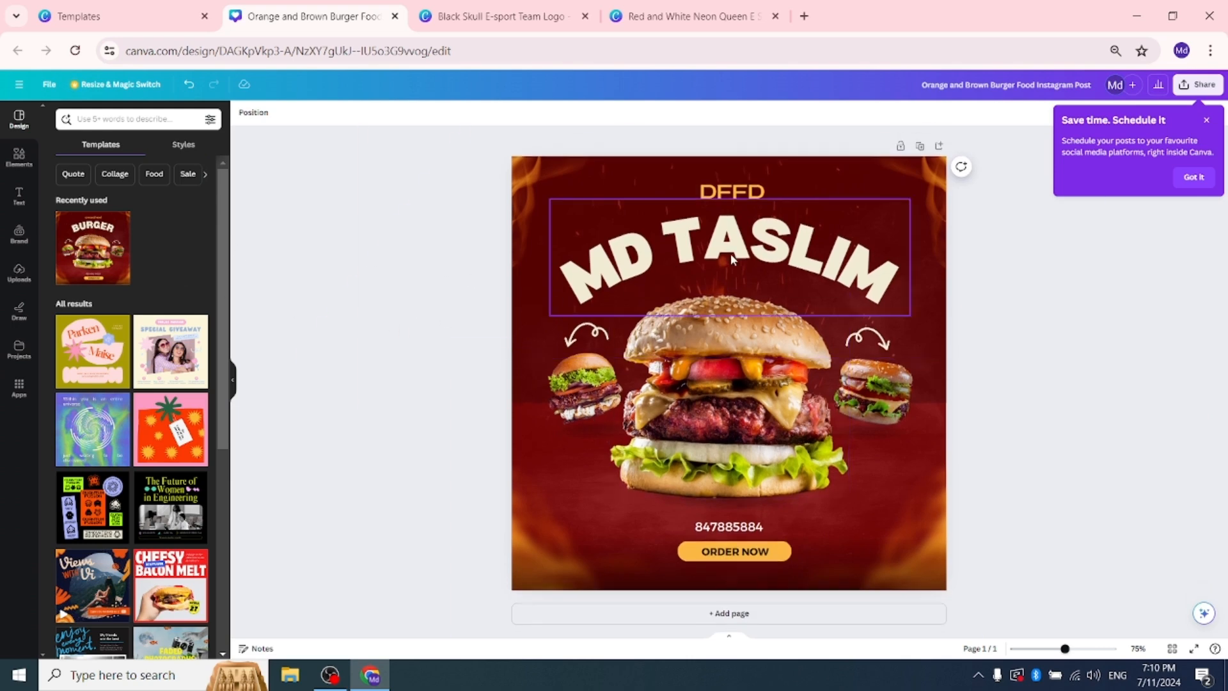
pyautogui.click(1203, 122)
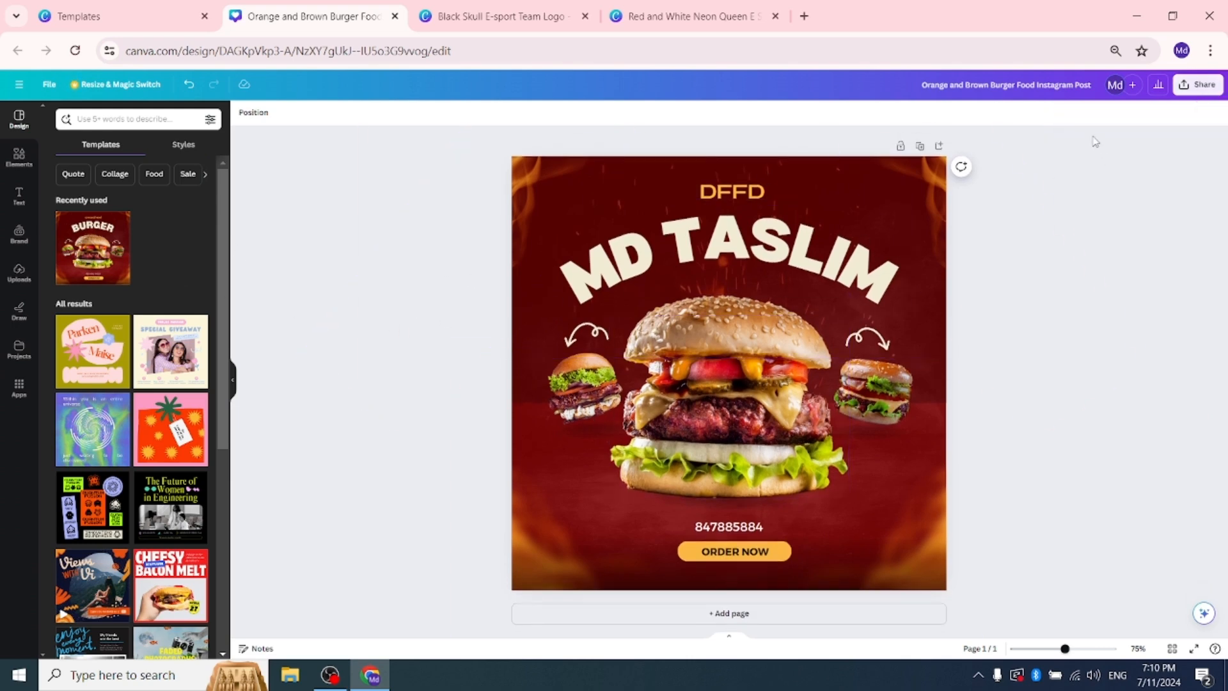
# Step: Review the open Black Skull and Red and White Neon Queen logo designs, and return to the burger post
pyautogui.click(192, 16)
pyautogui.click(505, 16)
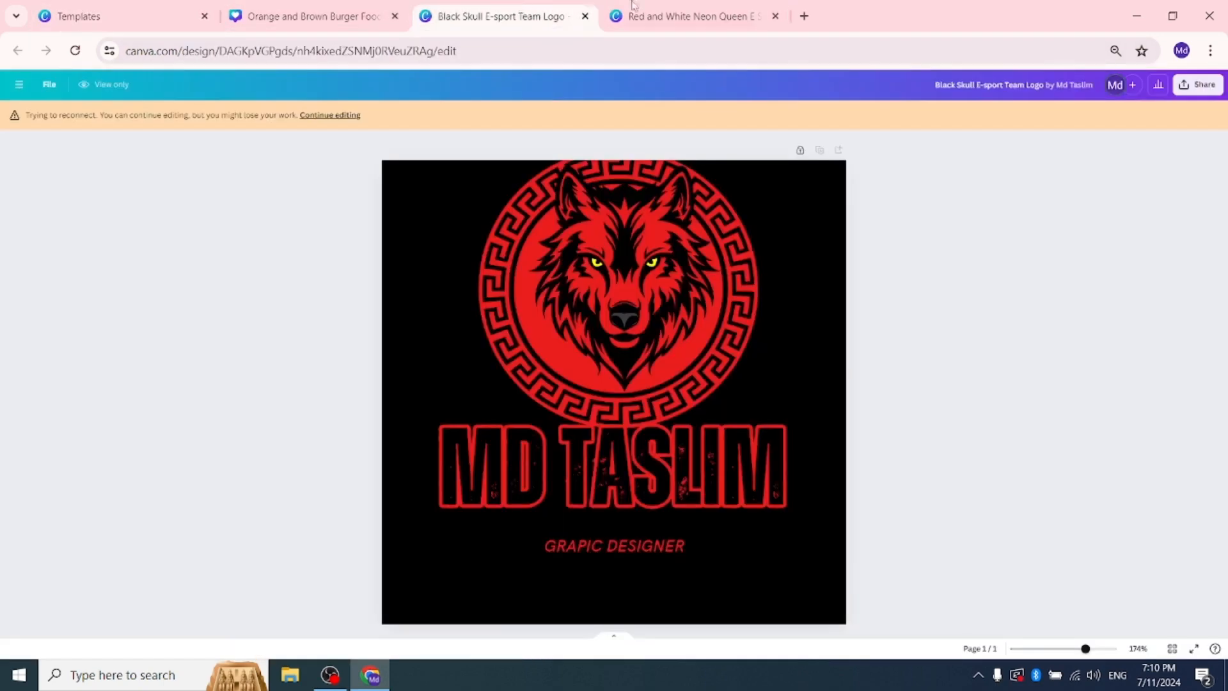
pyautogui.click(678, 16)
pyautogui.click(378, 18)
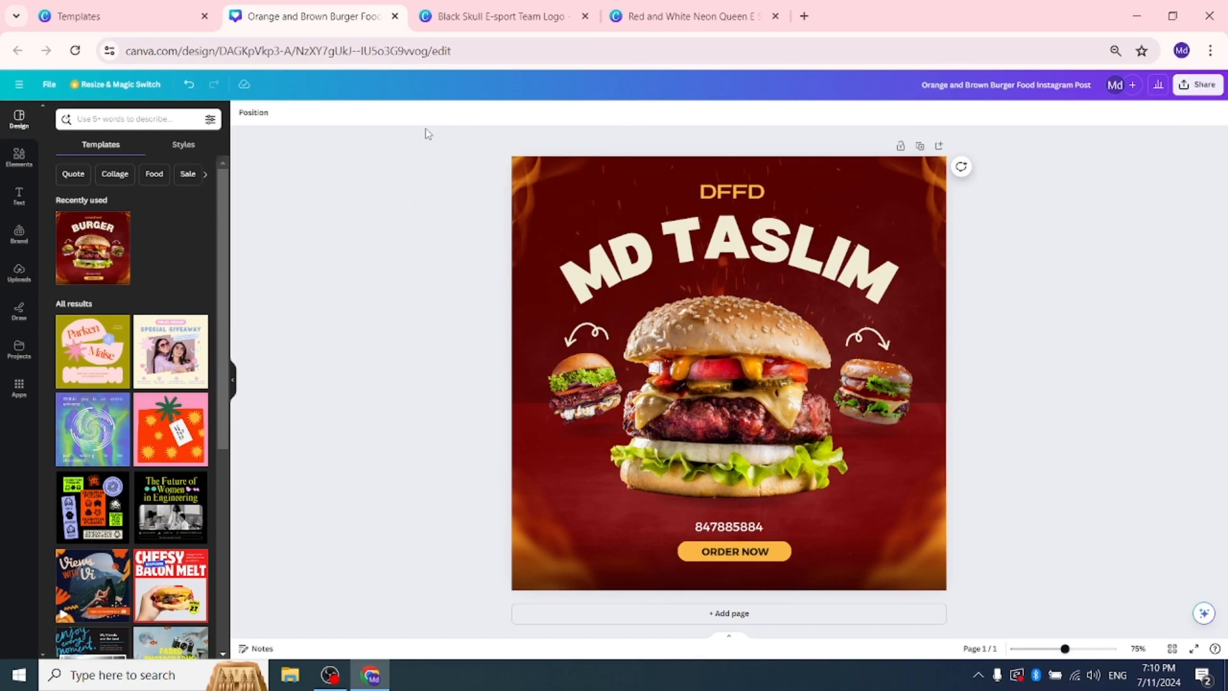
# Step: Leave the burger template's preview and search the template library for "YOUTUBE THAMBNAIL"
pyautogui.click(172, 8)
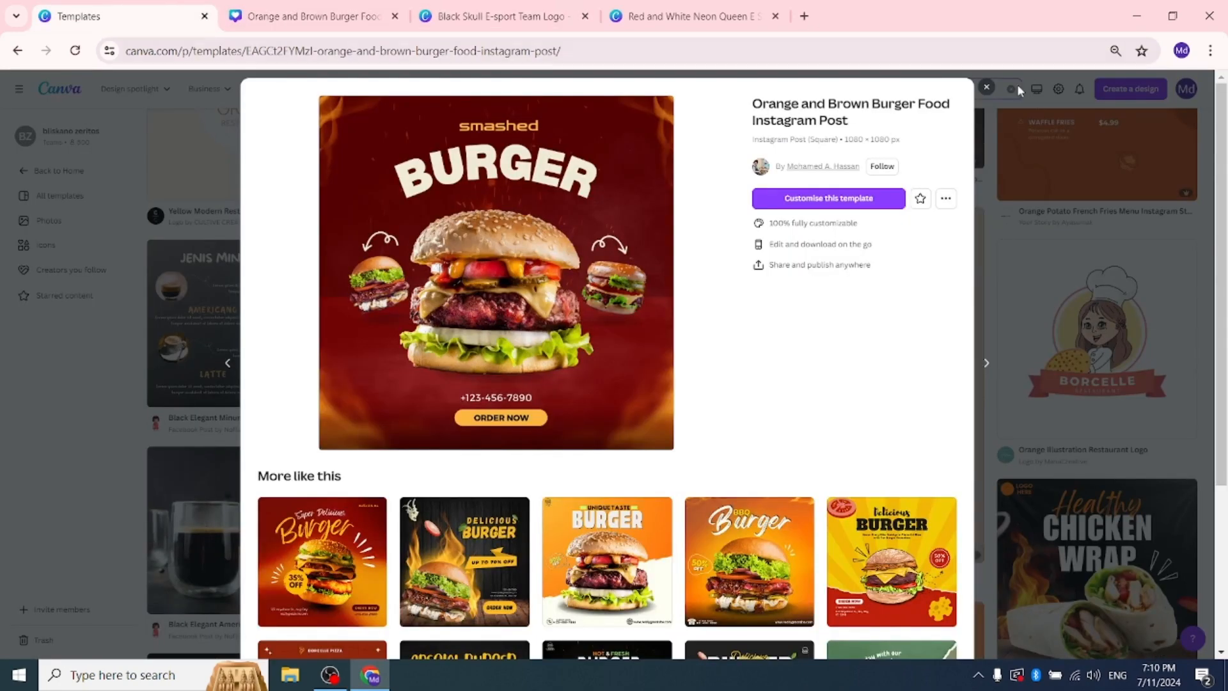
pyautogui.click(987, 90)
pyautogui.click(789, 89)
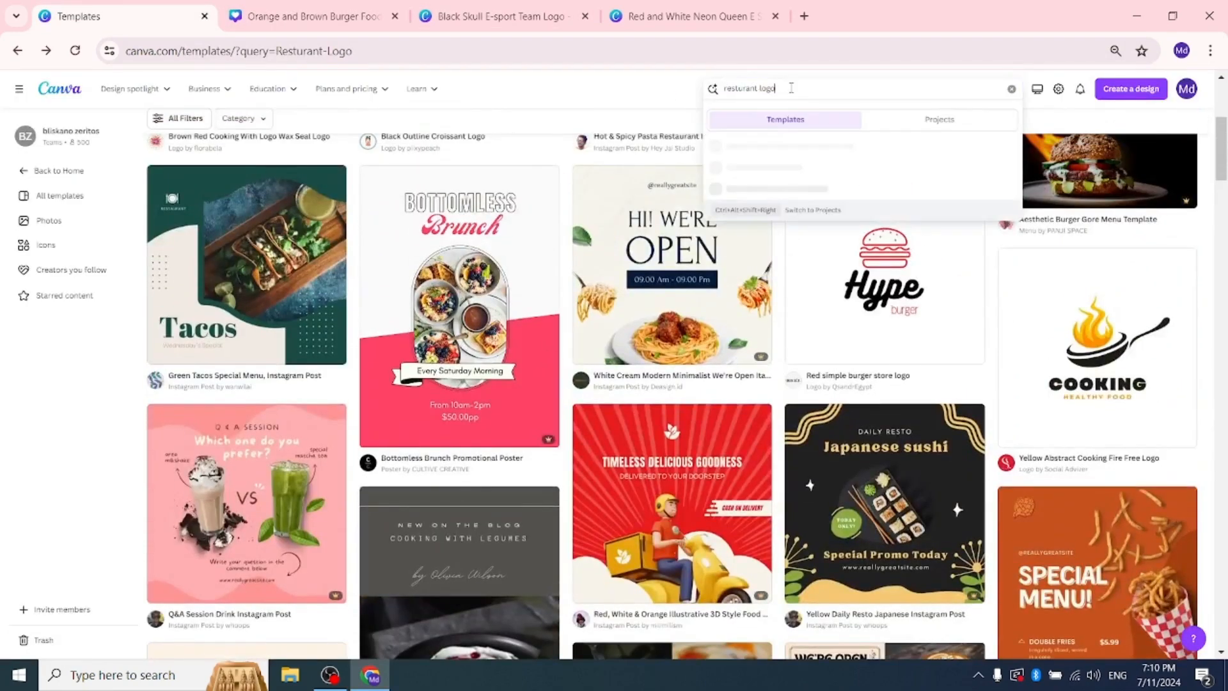
pyautogui.write('YOUTUBE THAMB')
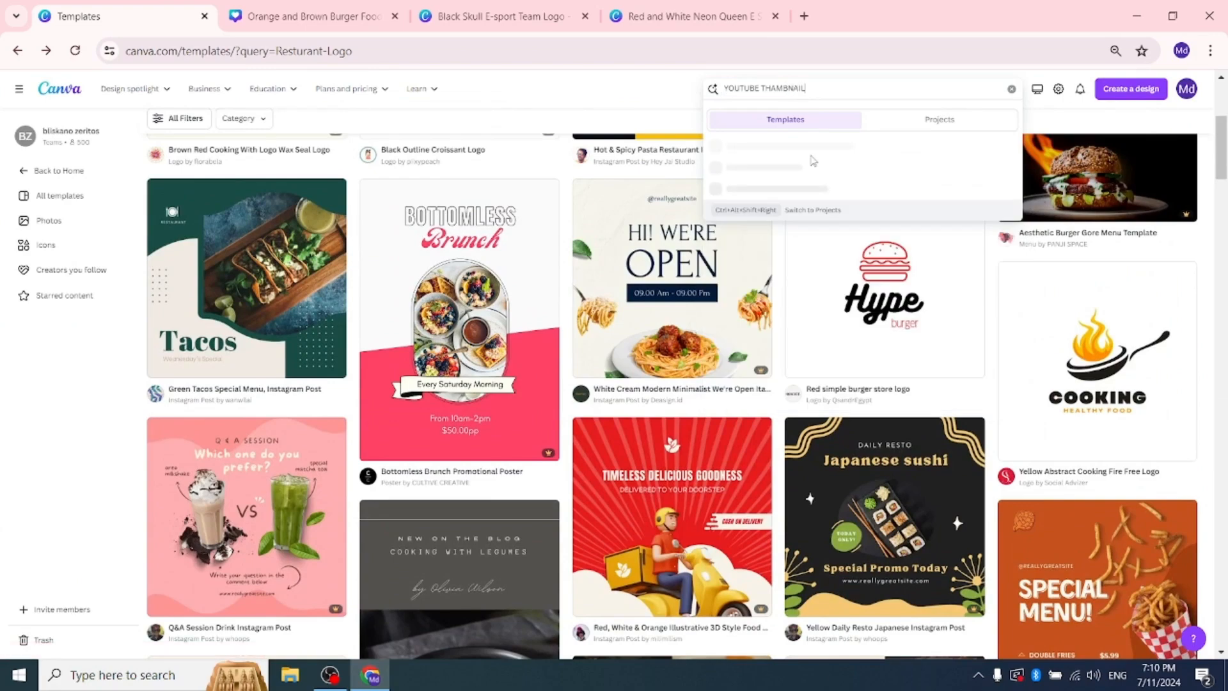
pyautogui.write('NAIL')
pyautogui.press('Return')
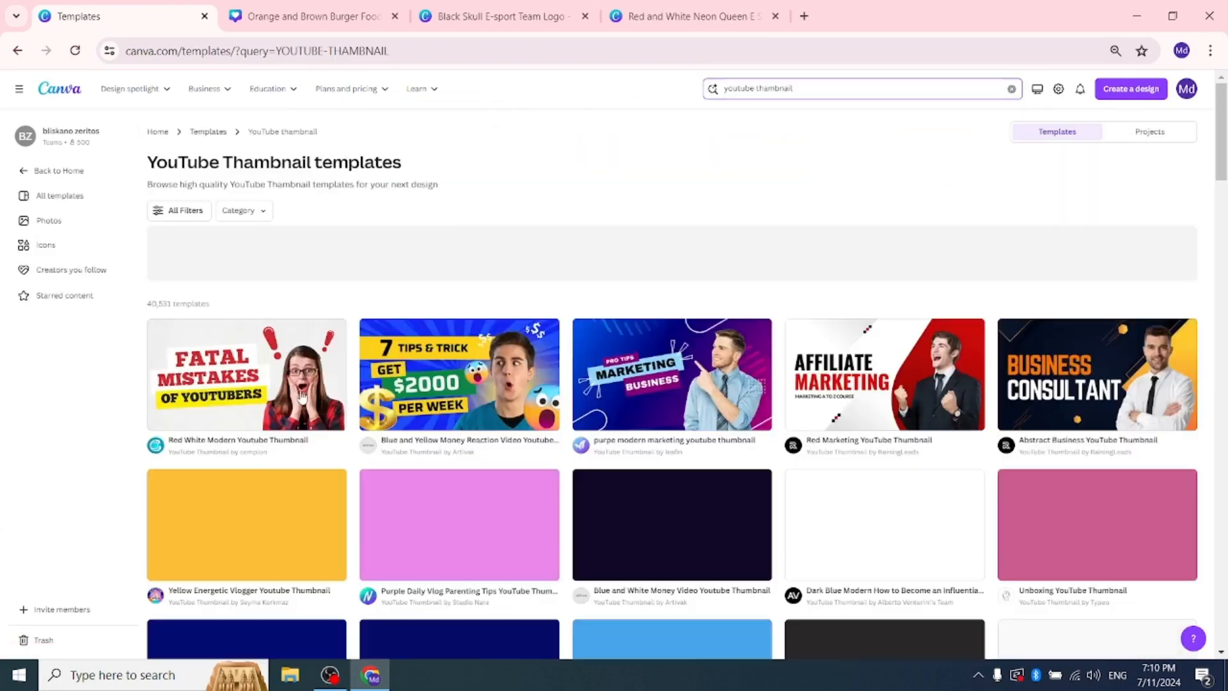
# Step: Find the Black Finance Money Coach YouTube Thumbnail among the results and open its preview
pyautogui.scroll(-7, 761, 364)
pyautogui.scroll(-15, 761, 364)
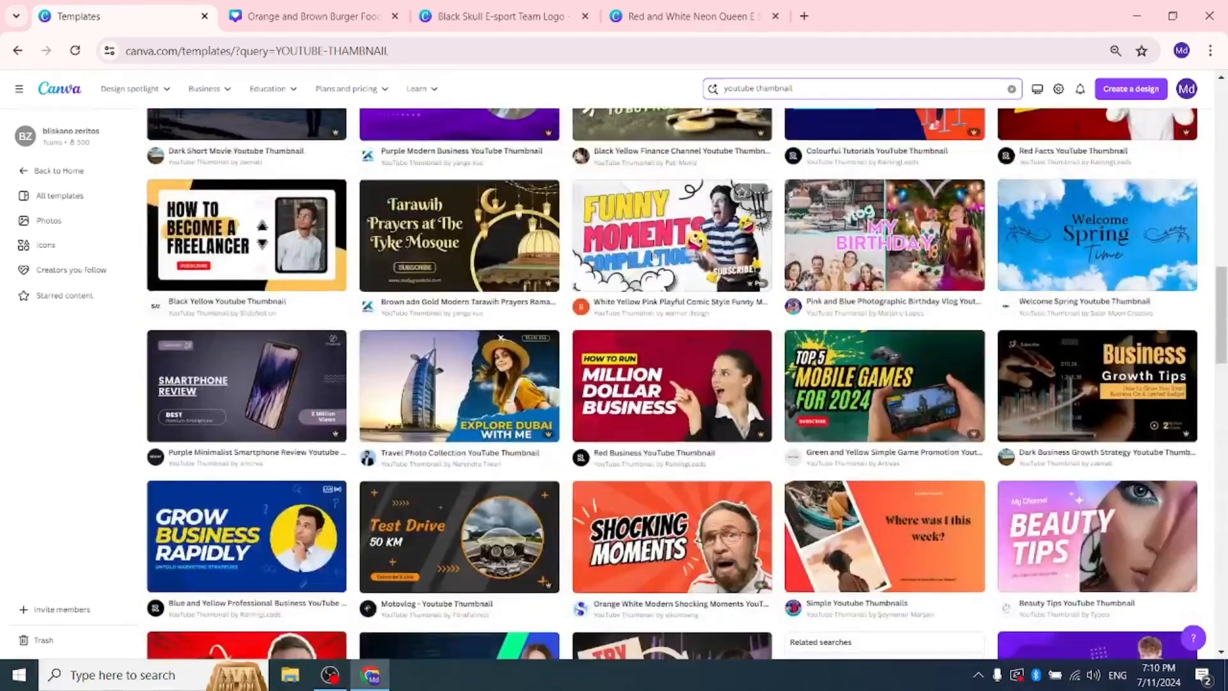
pyautogui.scroll(-5, 995, 382)
pyautogui.scroll(-10, 995, 382)
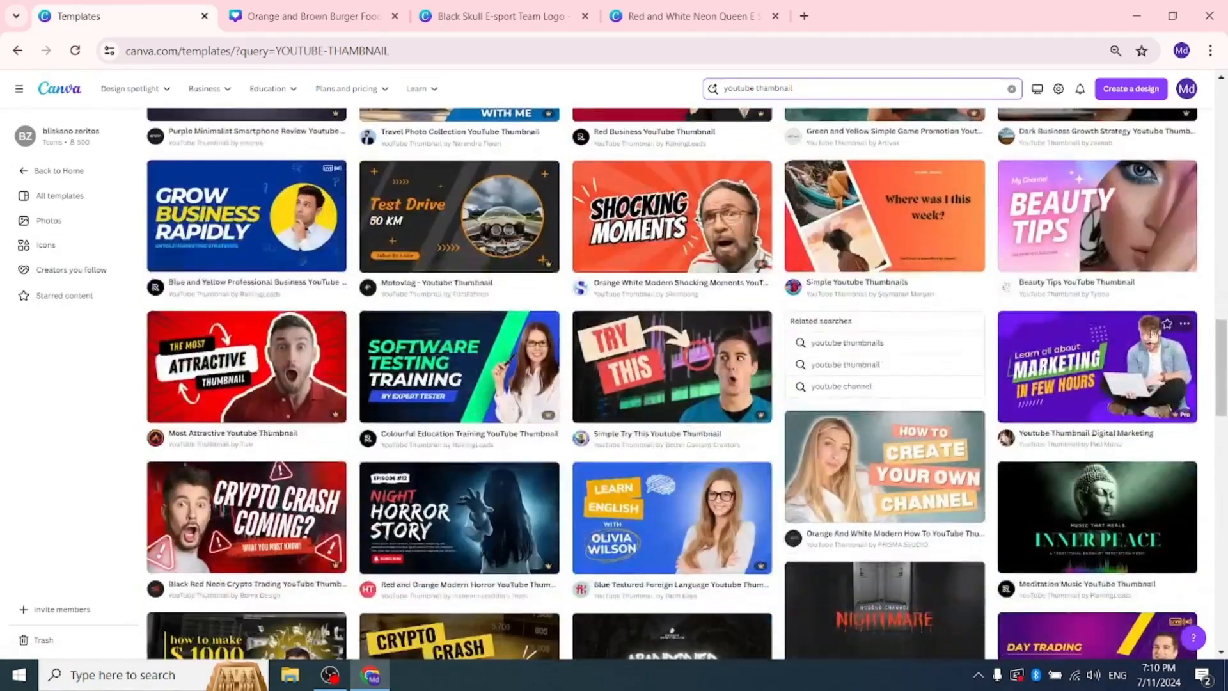
pyautogui.scroll(-8, 752, 346)
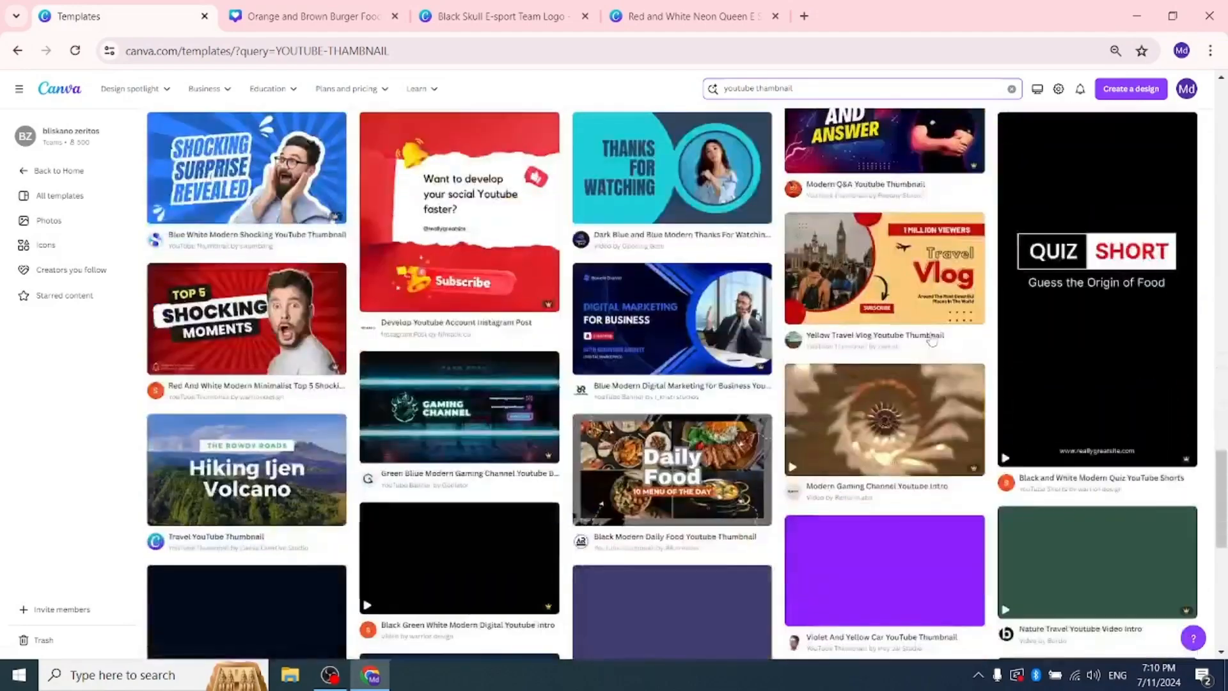
pyautogui.scroll(-7, 816, 342)
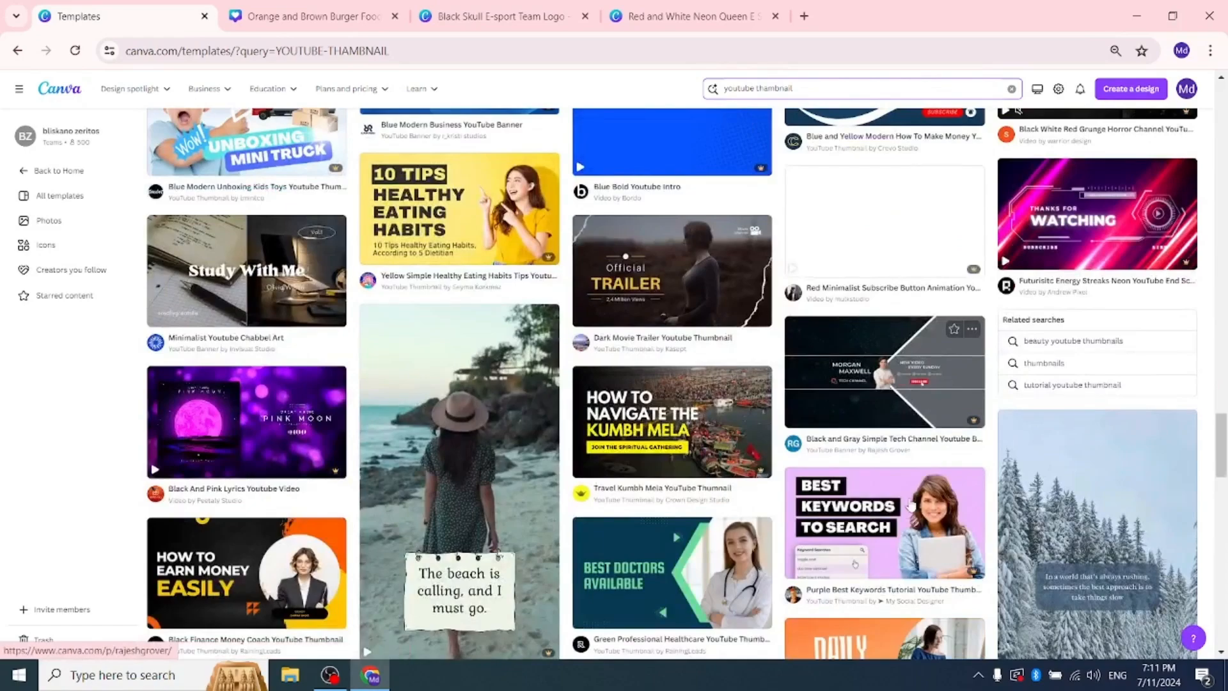
pyautogui.scroll(-4, 587, 412)
pyautogui.click(249, 323)
# Step: Pick the Green Passive Income Ideas YouTube Thumbnail from the similar templates and open it for customising
pyautogui.scroll(-3, 665, 208)
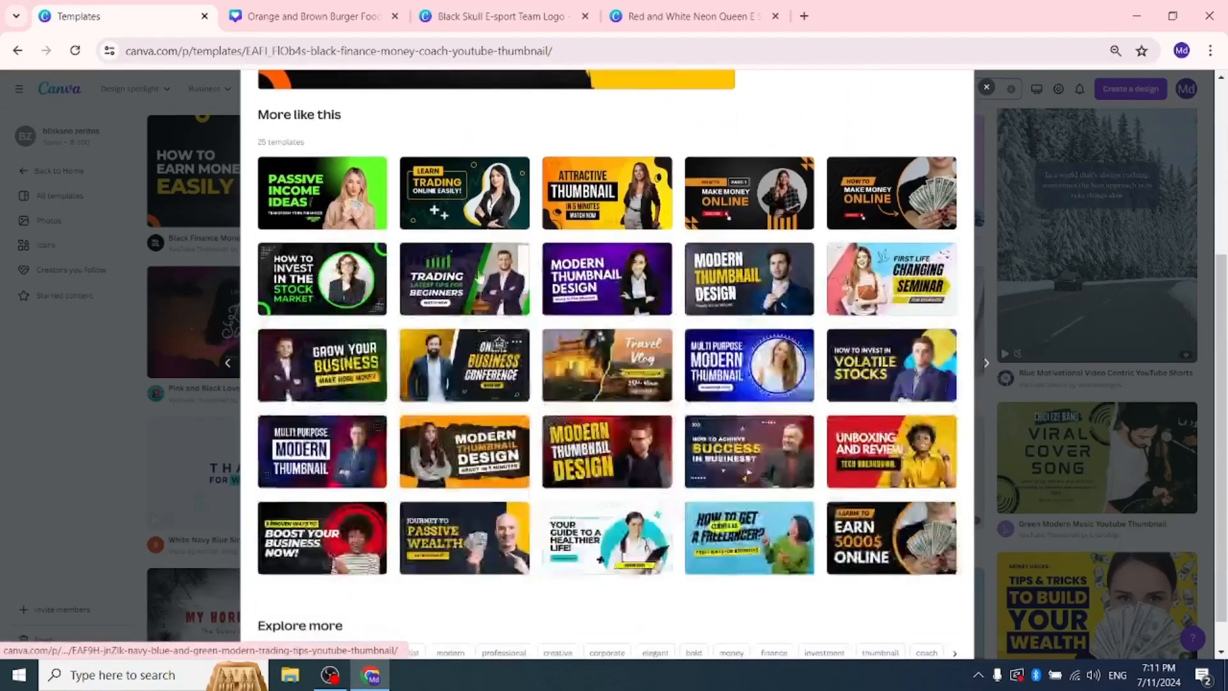
pyautogui.scroll(5, 555, 327)
pyautogui.scroll(-5, 555, 327)
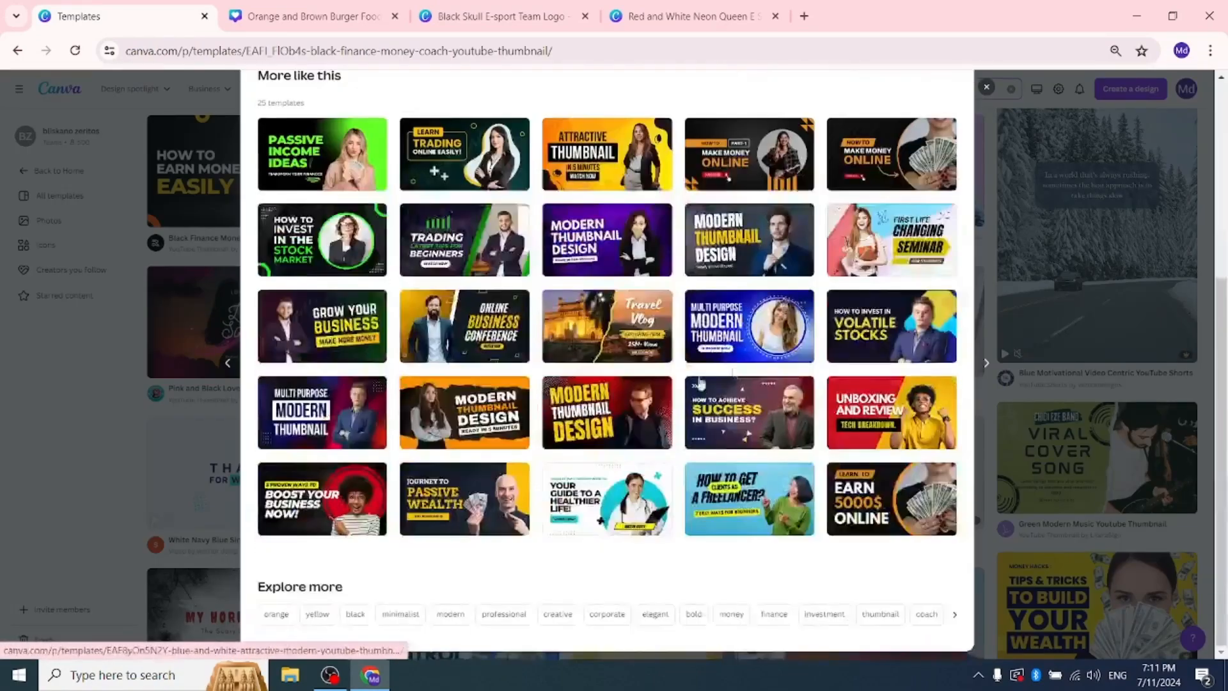
pyautogui.scroll(5, 555, 327)
pyautogui.click(834, 201)
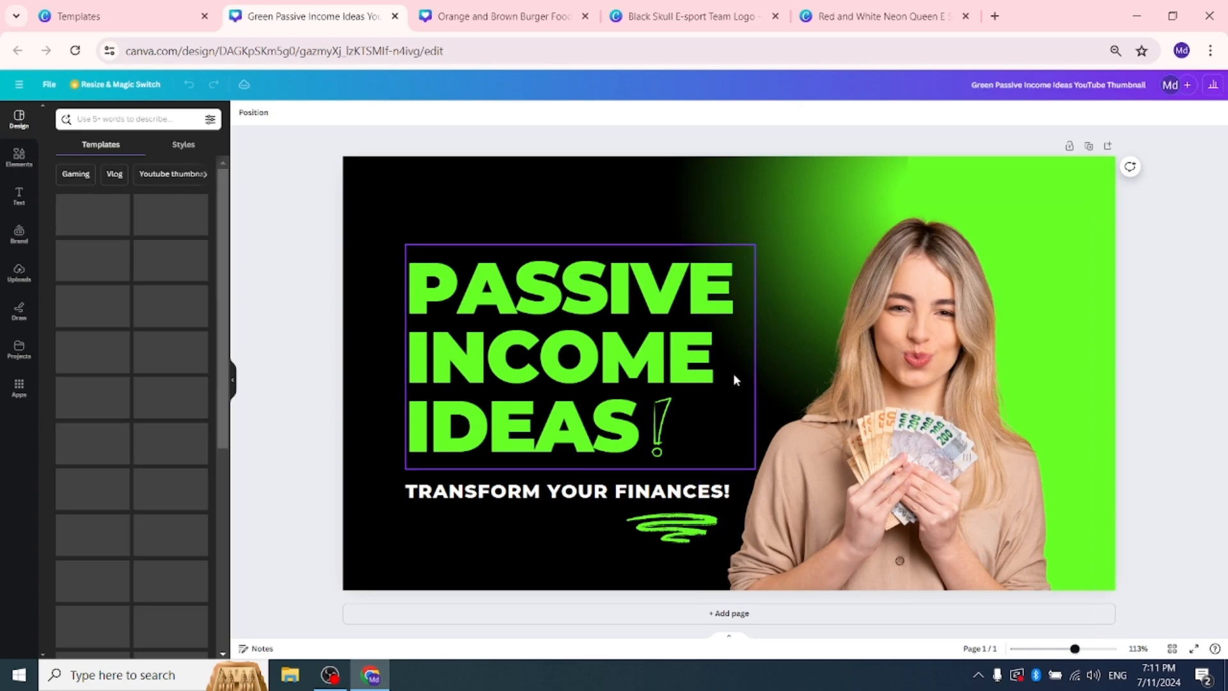
# Step: Replace the PASSIVE INCOME IDEAS headline on the thumbnail with LOGO DESIGN
pyautogui.doubleClick(682, 413)
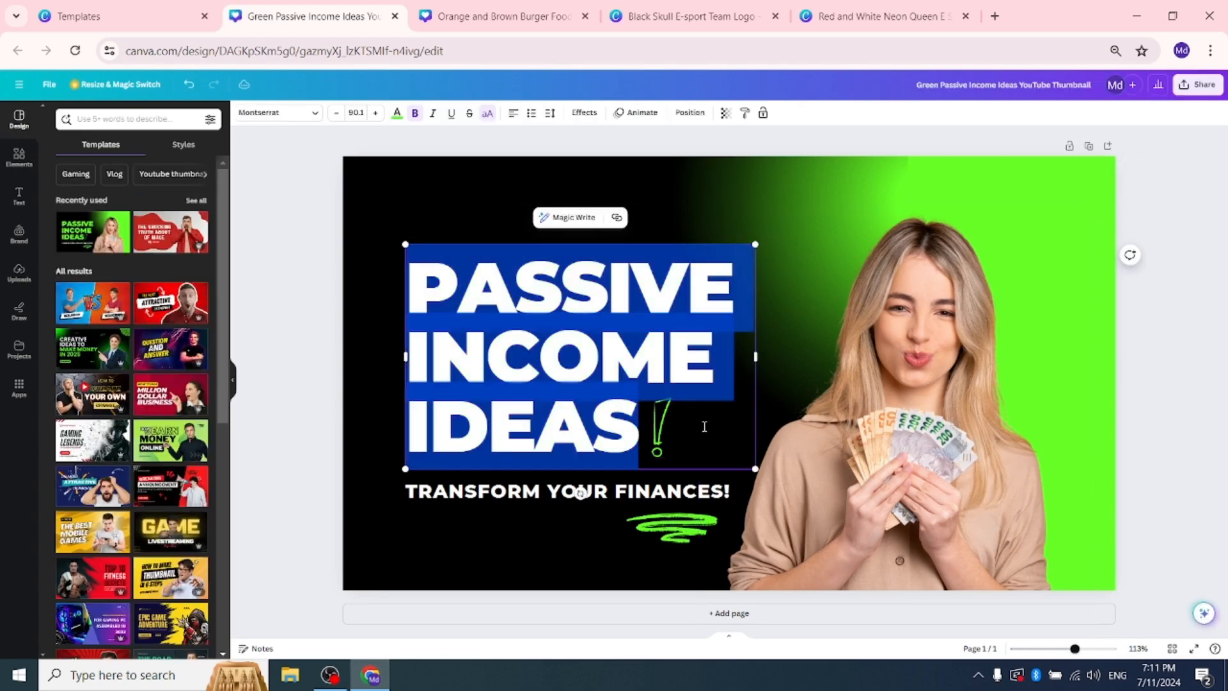
pyautogui.press('Escape')
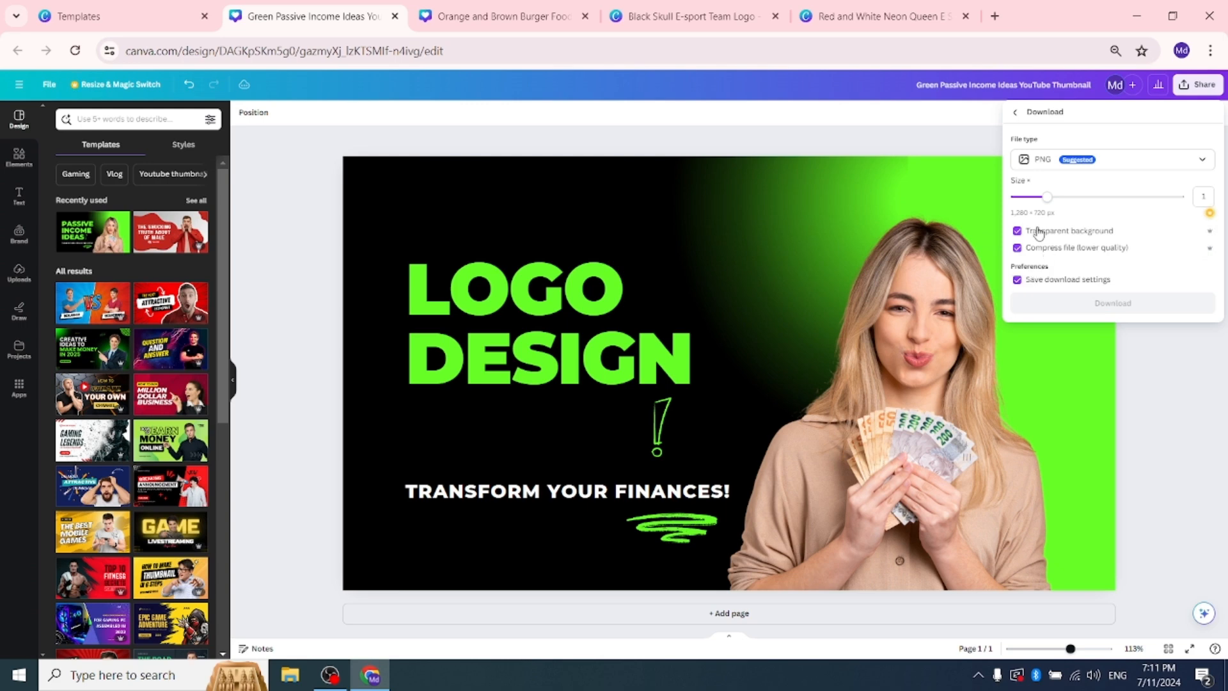
# Step: Try to download the LOGO DESIGN thumbnail with JPG as the file type
pyautogui.click(1067, 166)
pyautogui.click(1074, 194)
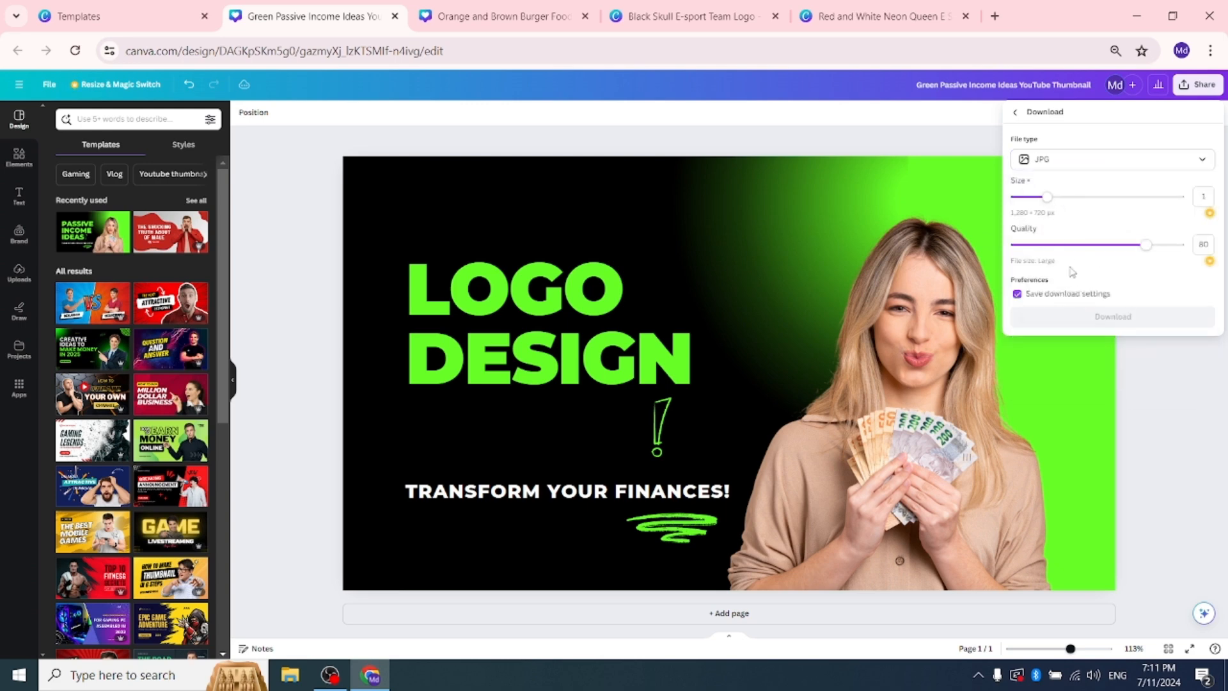
pyautogui.click(1078, 683)
pyautogui.click(1166, 154)
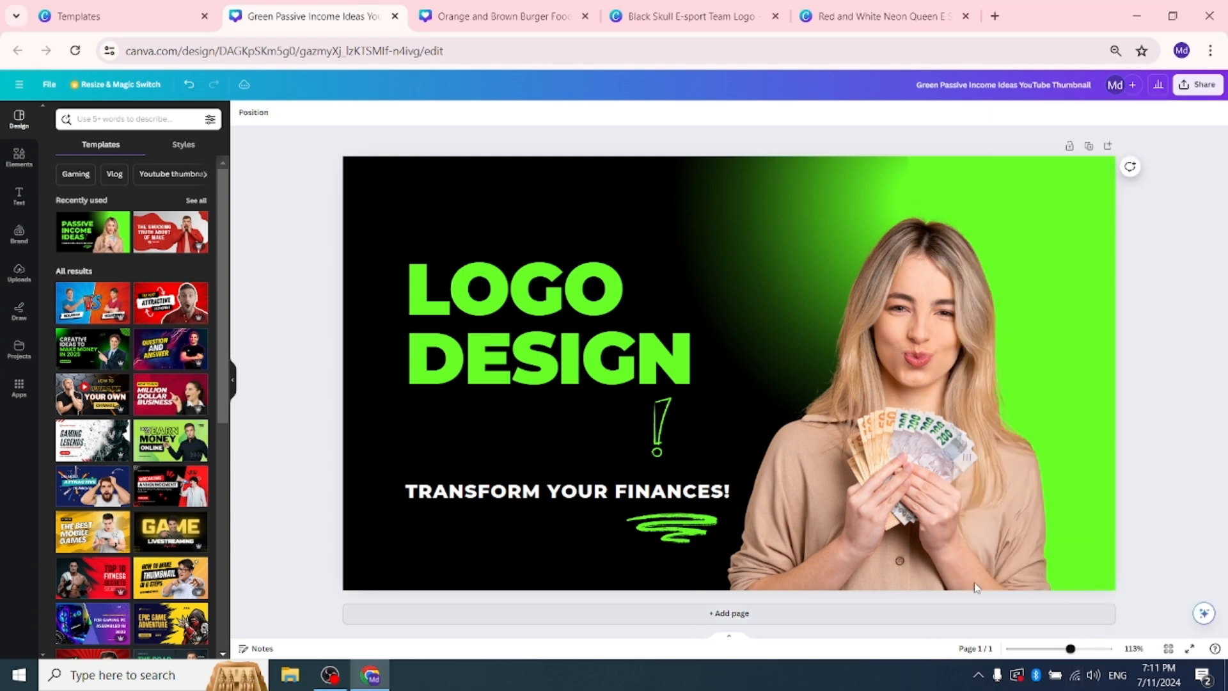
pyautogui.click(1205, 90)
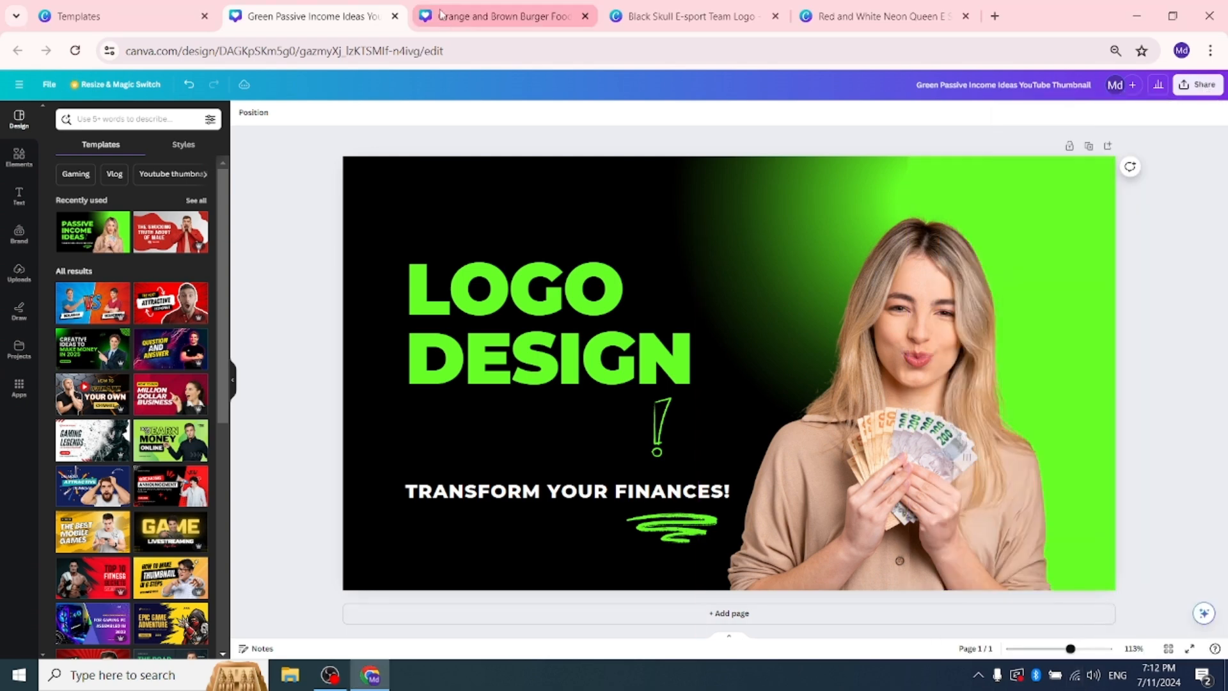
pyautogui.click(1184, 86)
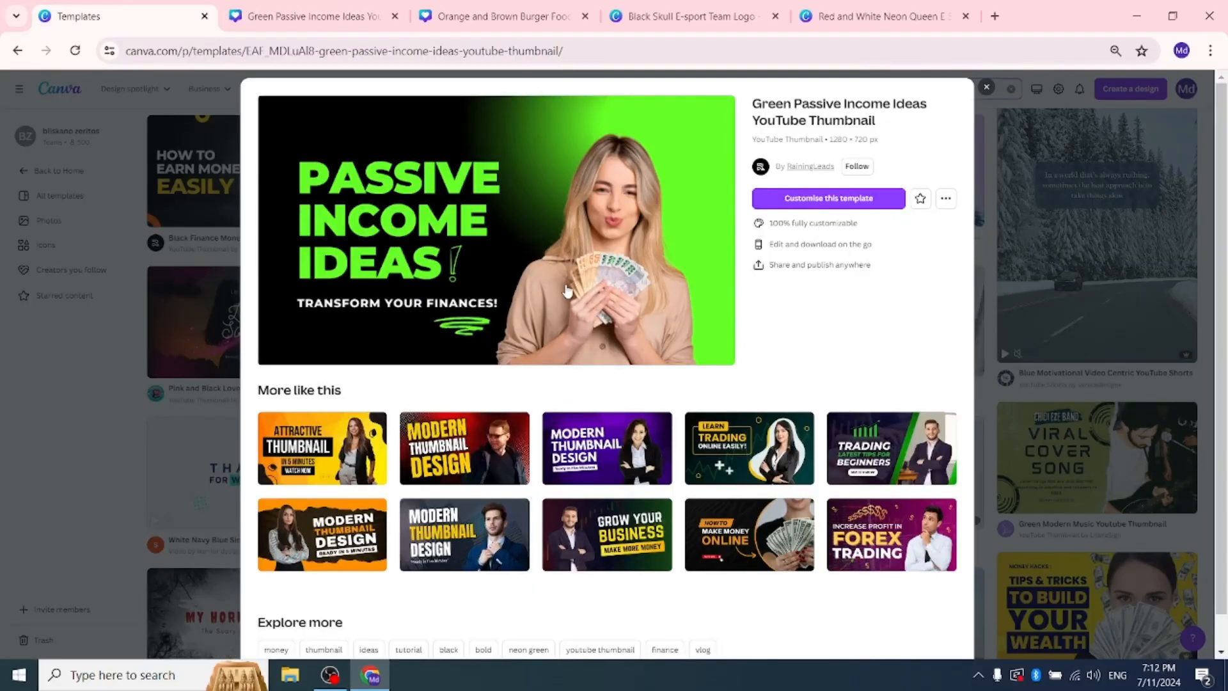
# Step: Look over the open burger post and esports logo designs, and return to the LOGO DESIGN thumbnail
pyautogui.click(453, 6)
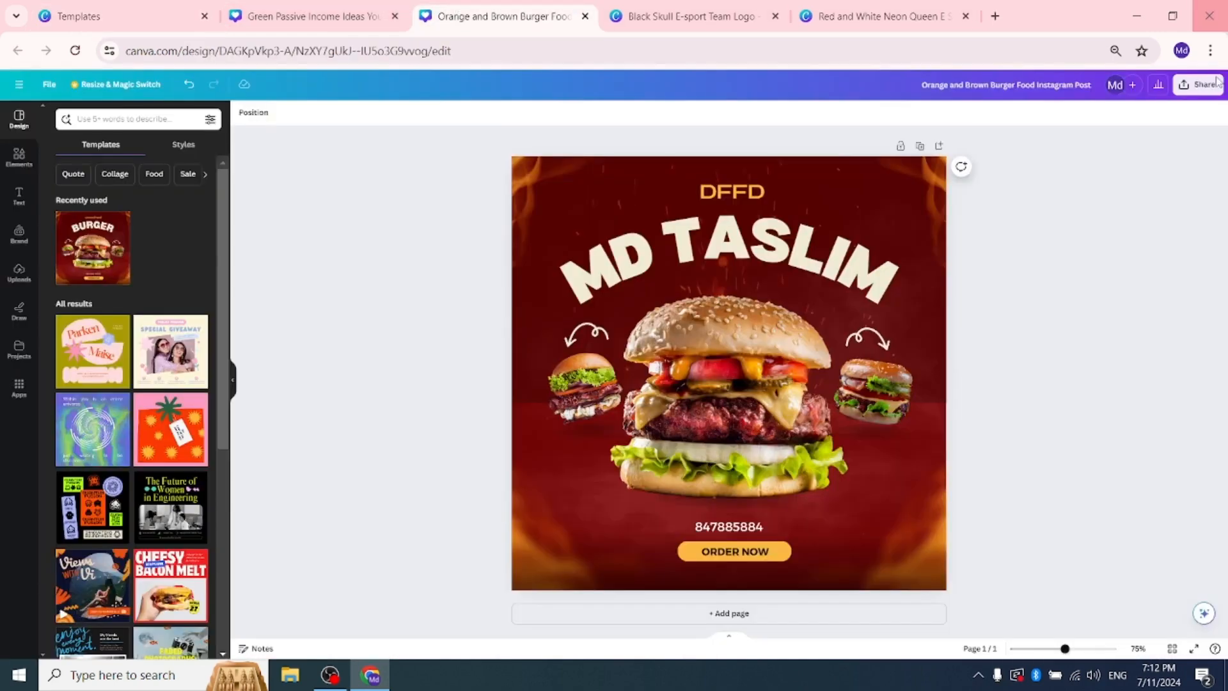
pyautogui.click(1201, 89)
pyautogui.click(883, 10)
pyautogui.click(710, 8)
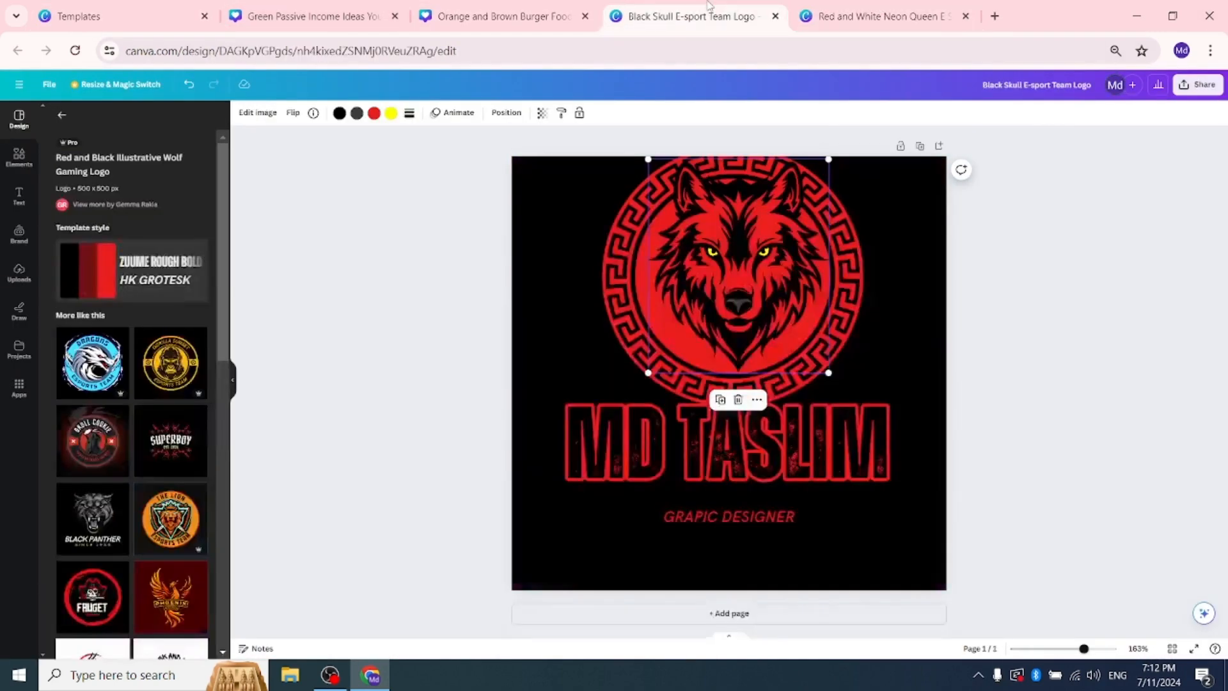
pyautogui.click(517, 5)
pyautogui.click(362, 6)
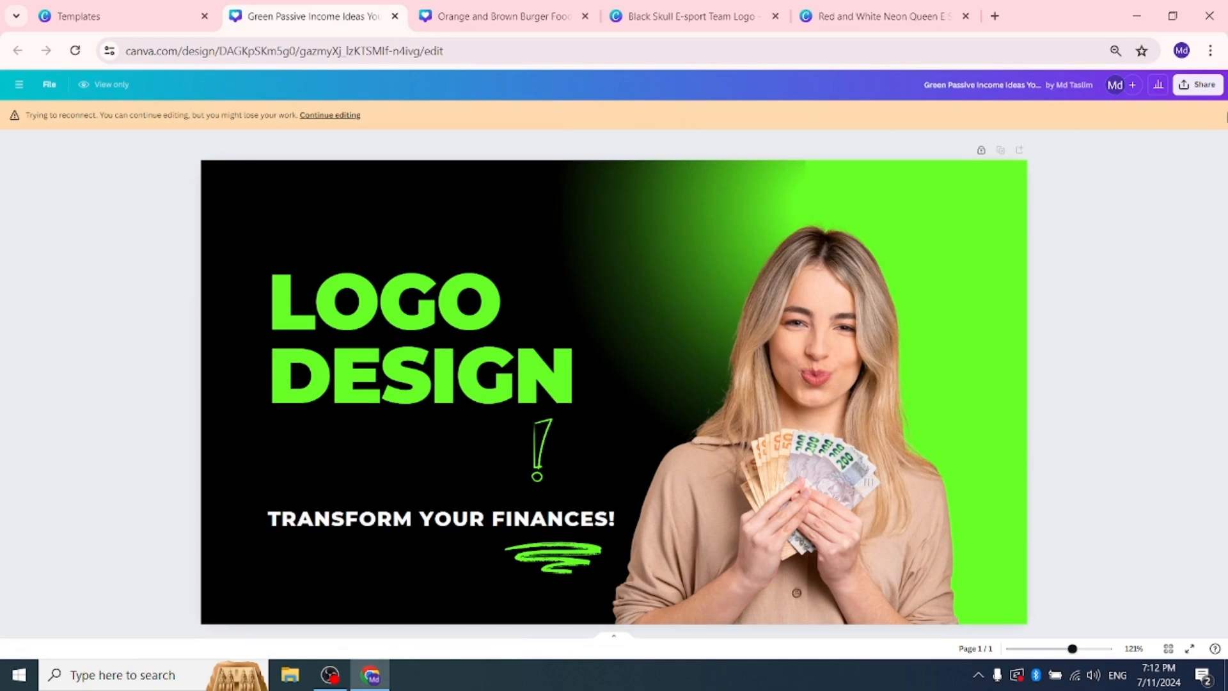
# Step: Check the sharing and download options for the LOGO DESIGN thumbnail, and close them
pyautogui.click(1202, 85)
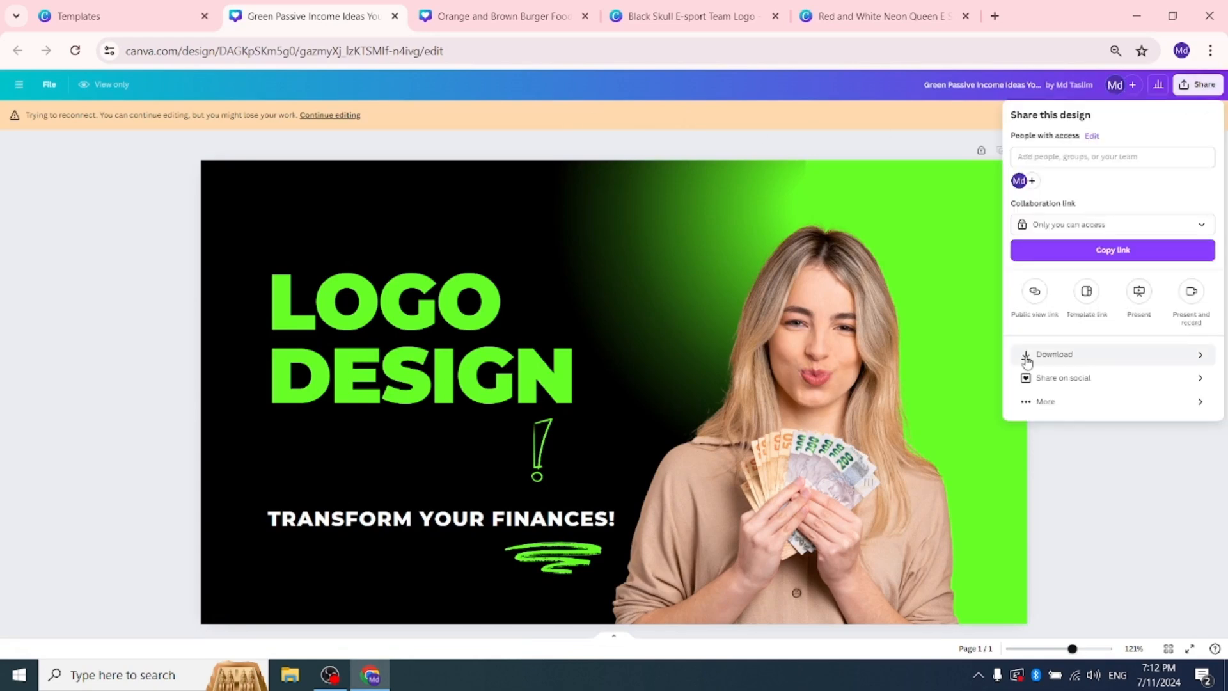
pyautogui.click(599, 413)
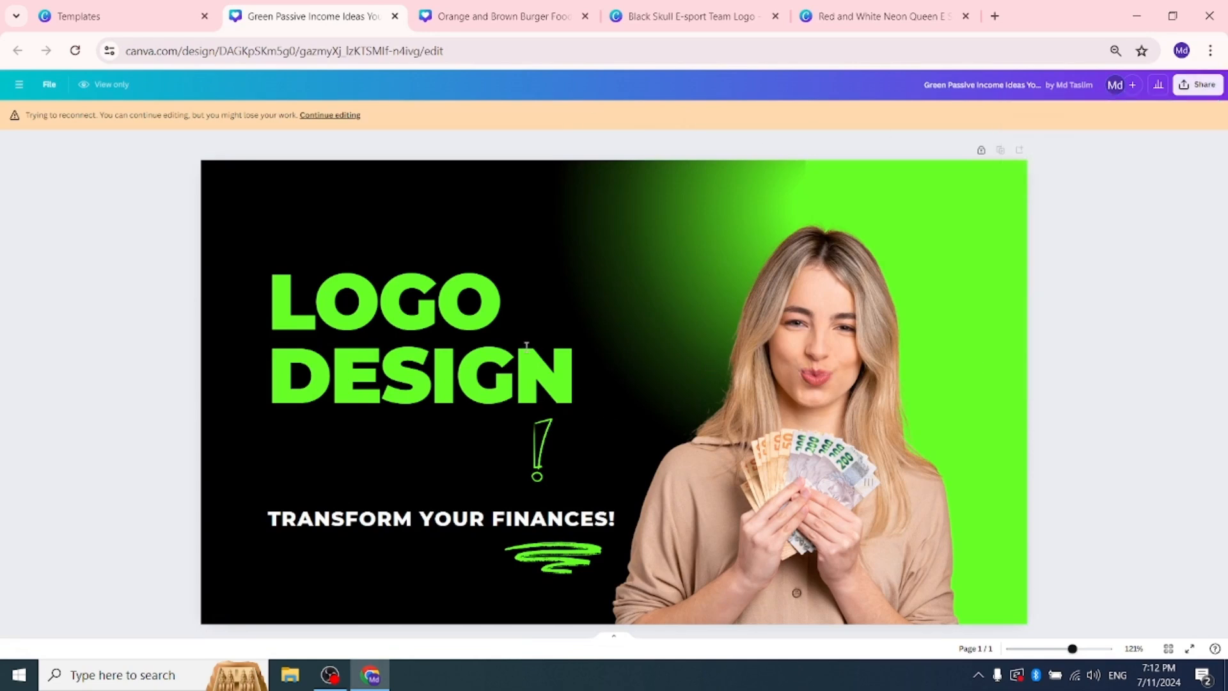
pyautogui.doubleClick(530, 344)
pyautogui.click(1197, 86)
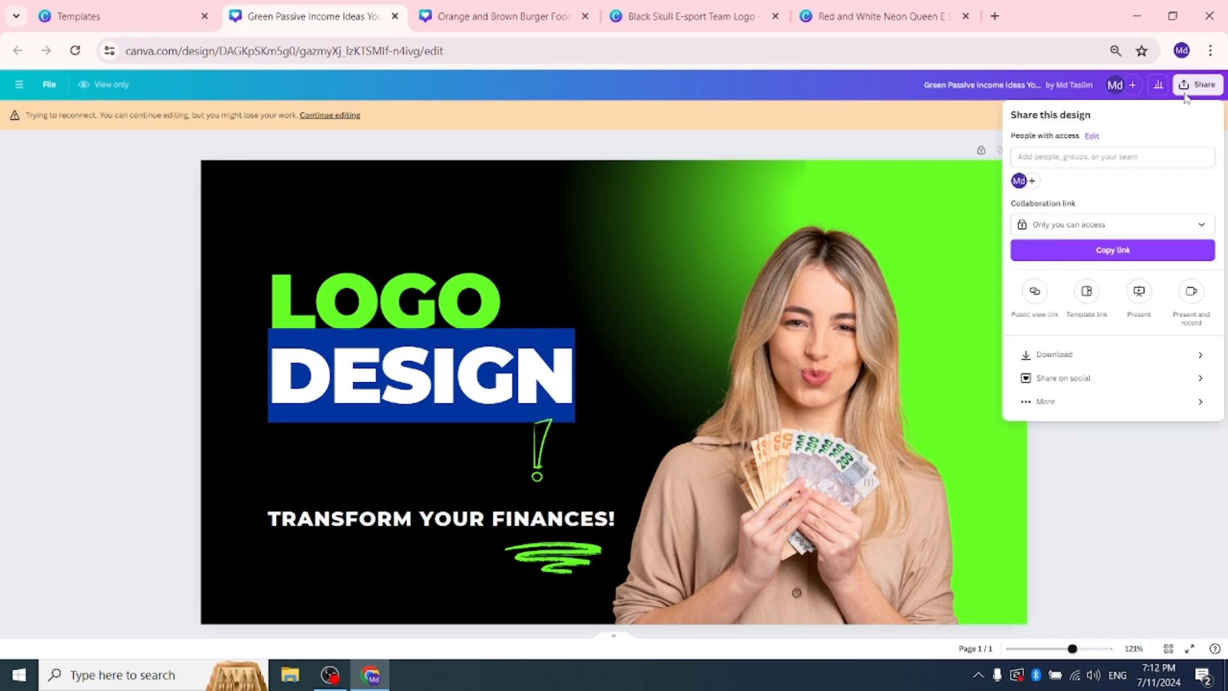
pyautogui.click(1024, 354)
pyautogui.click(576, 307)
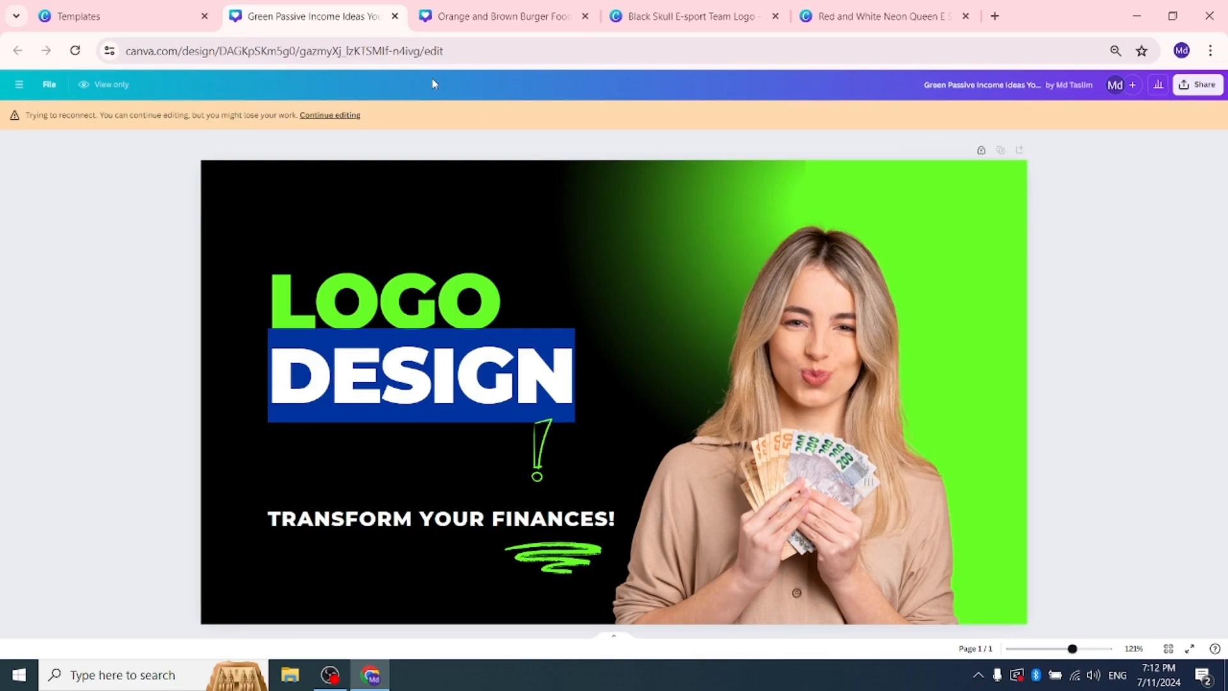
# Step: Browse the templates similar to the Green Passive Income Ideas thumbnail and return to the search results
pyautogui.click(212, 8)
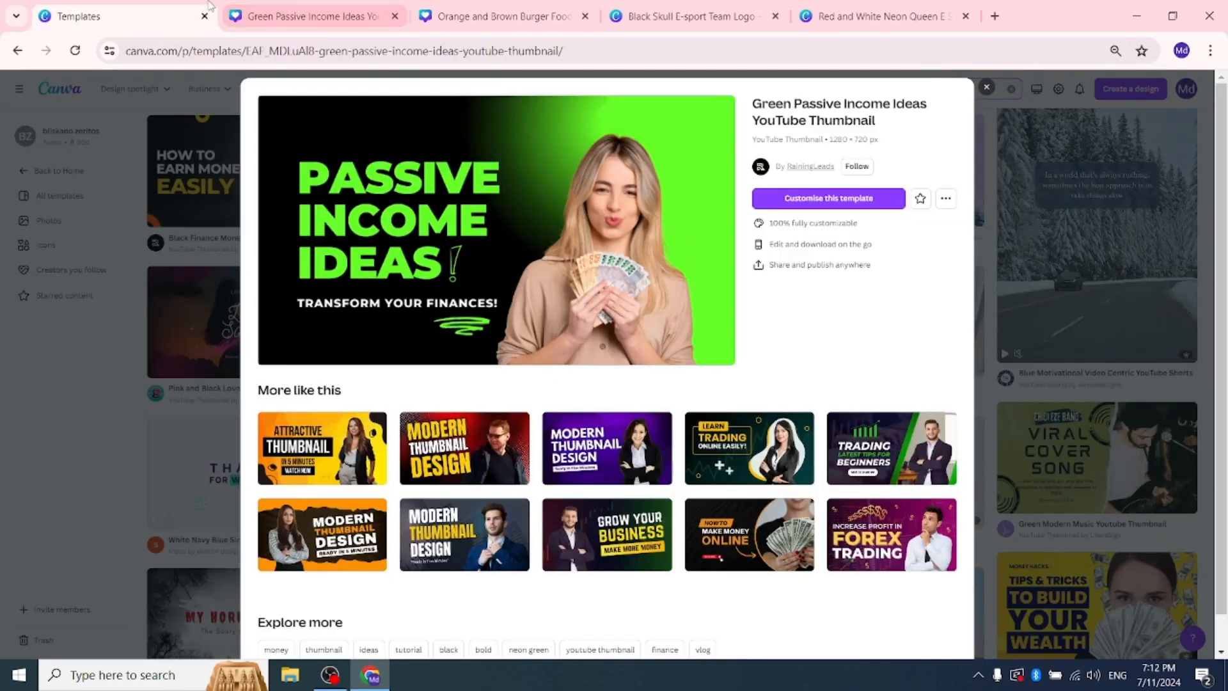
pyautogui.scroll(-5, 587, 491)
pyautogui.scroll(-2, 587, 491)
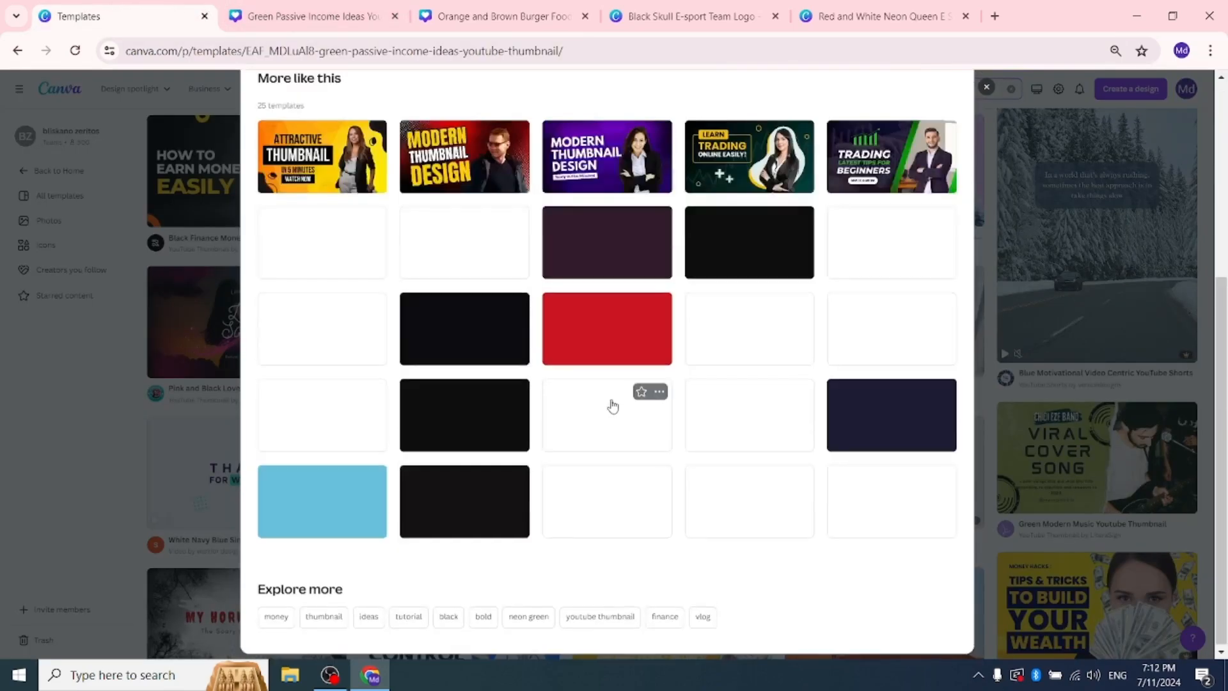
pyautogui.scroll(6, 688, 409)
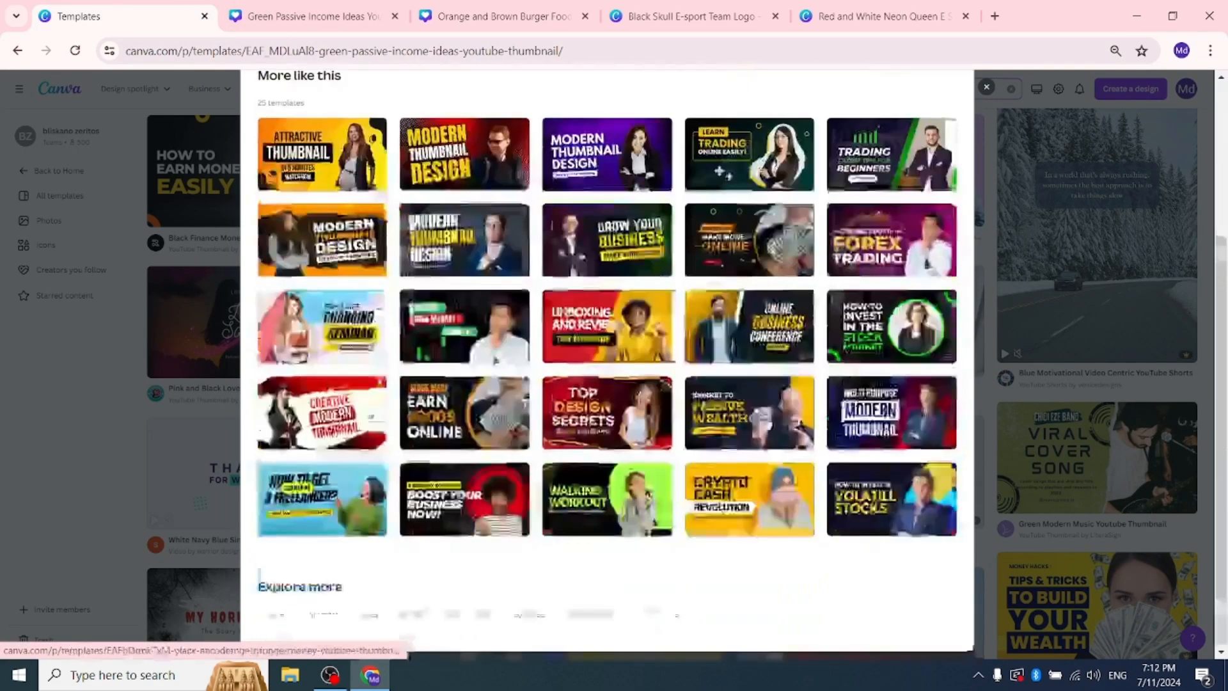
pyautogui.click(988, 90)
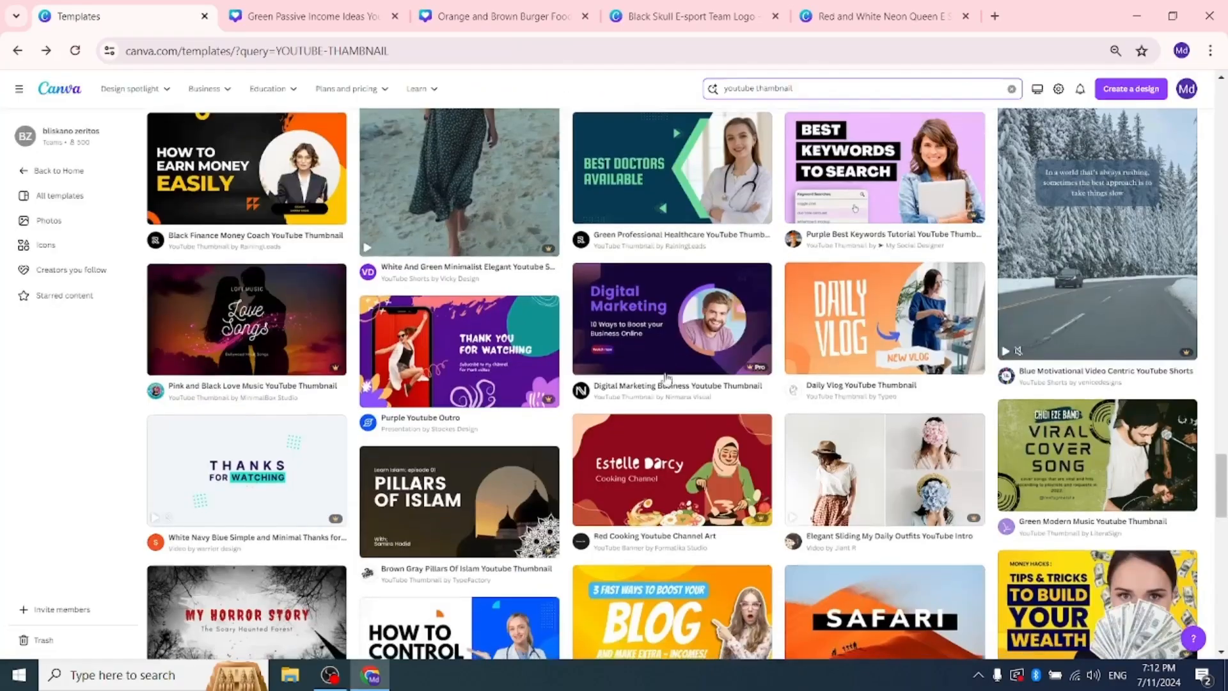